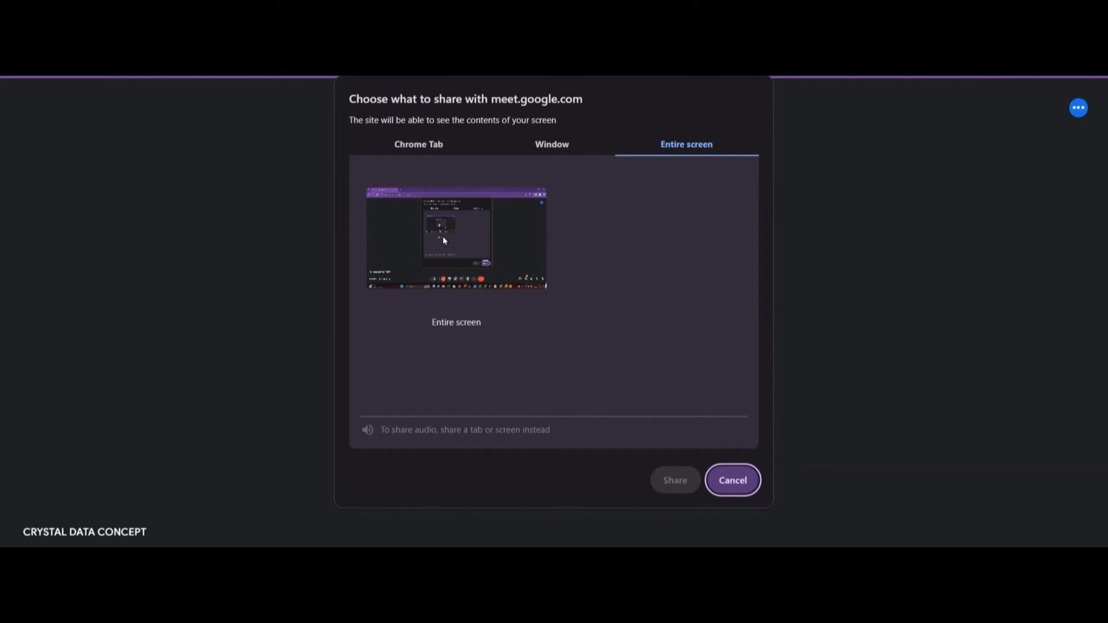
- Share the entire screen in the Google Meet call and hide the screen-sharing notification
click(467, 301)
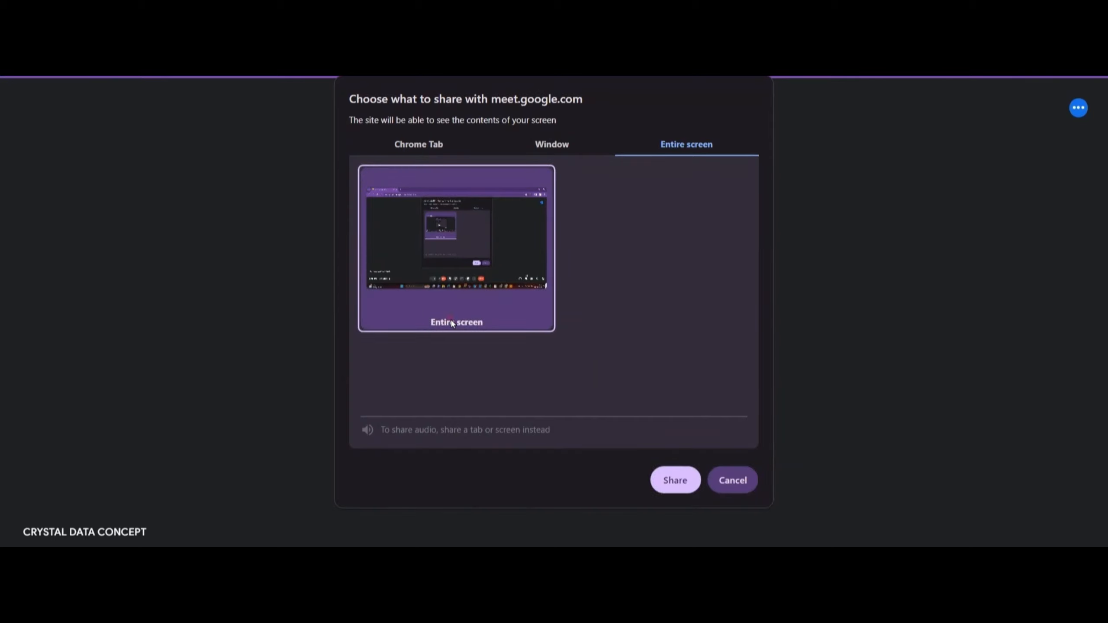
click(672, 478)
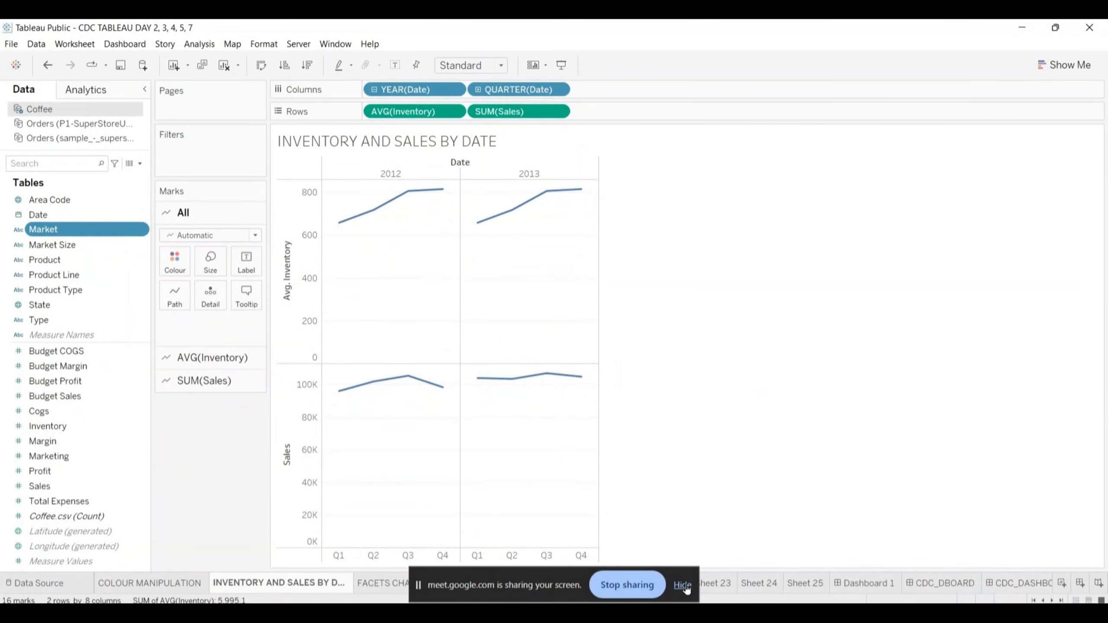
click(684, 585)
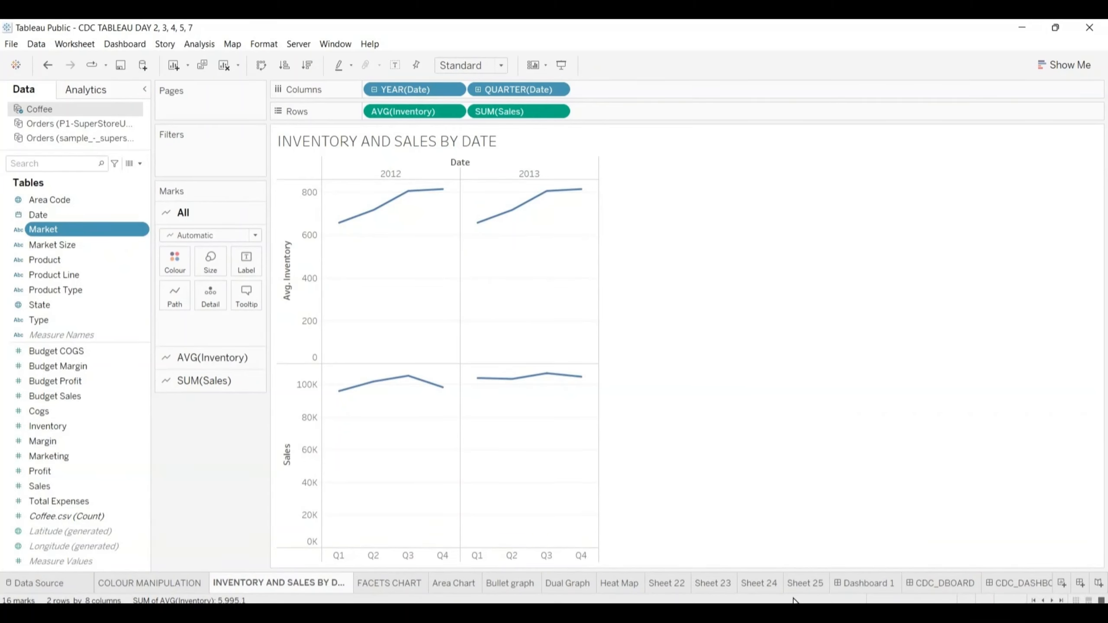
- Open Dashboard 1 and turn on its dashboard title
click(855, 584)
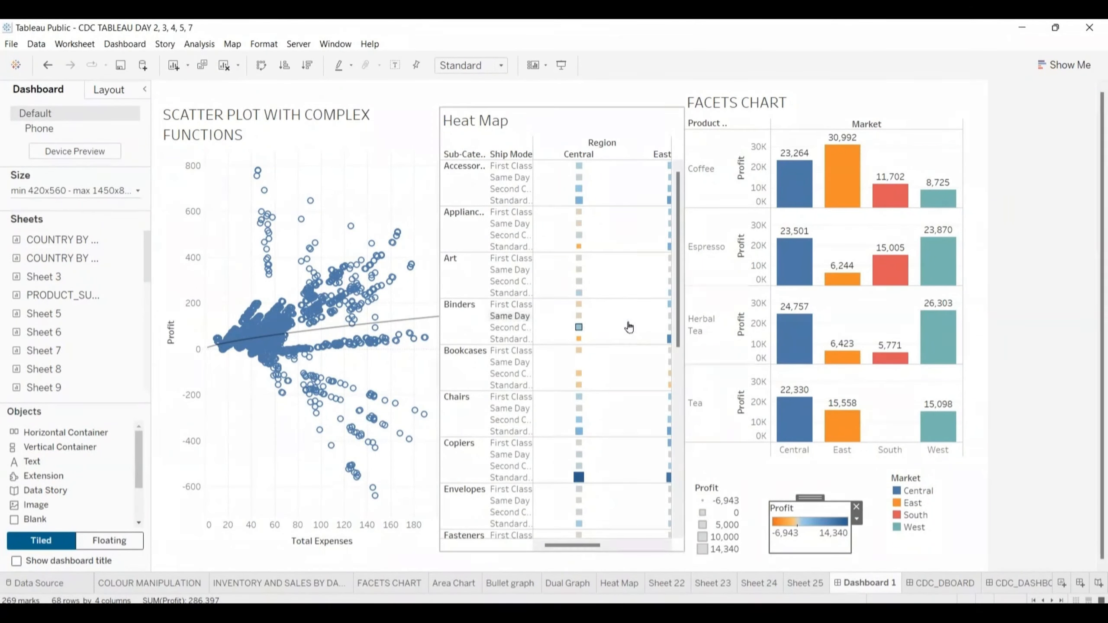
mouse_move(77, 242)
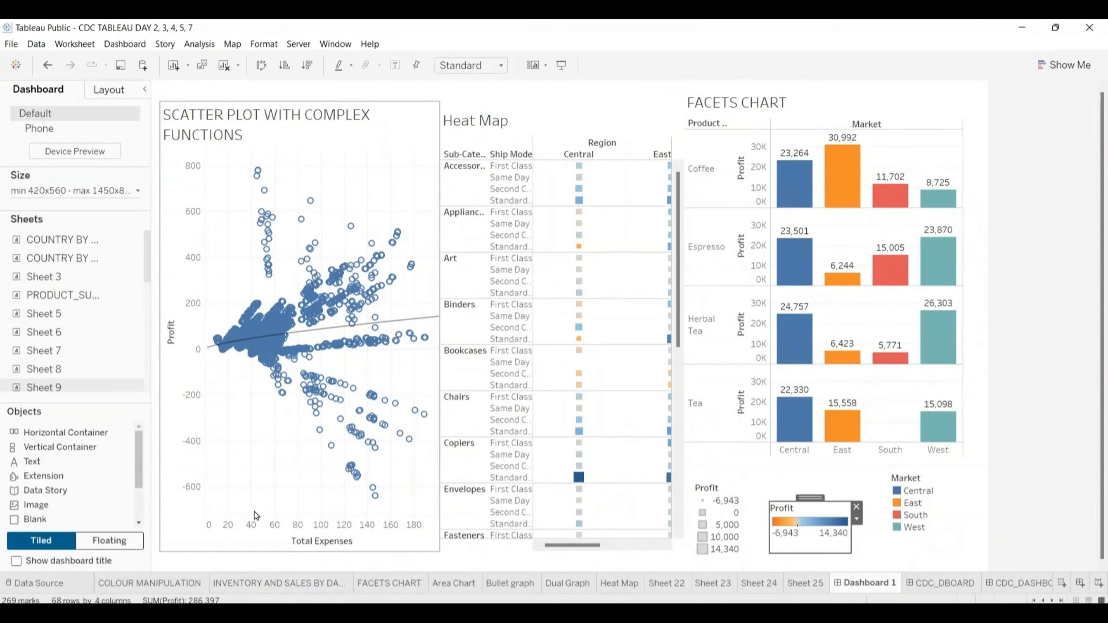
click(17, 562)
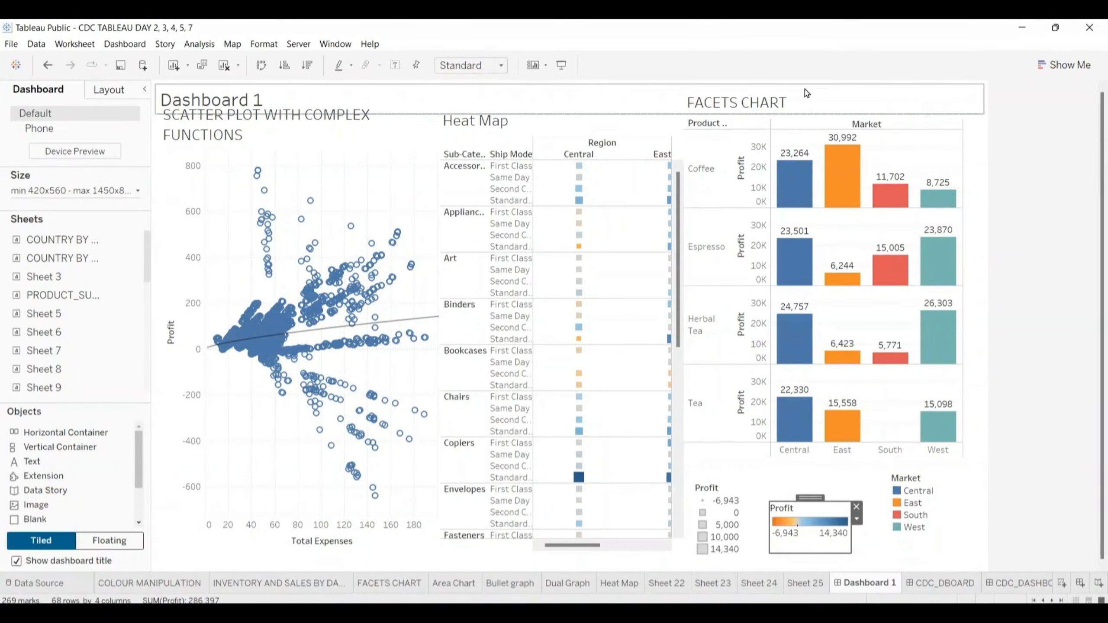
- Try to move the dashboard title upward so it clears the chart headings
click(820, 123)
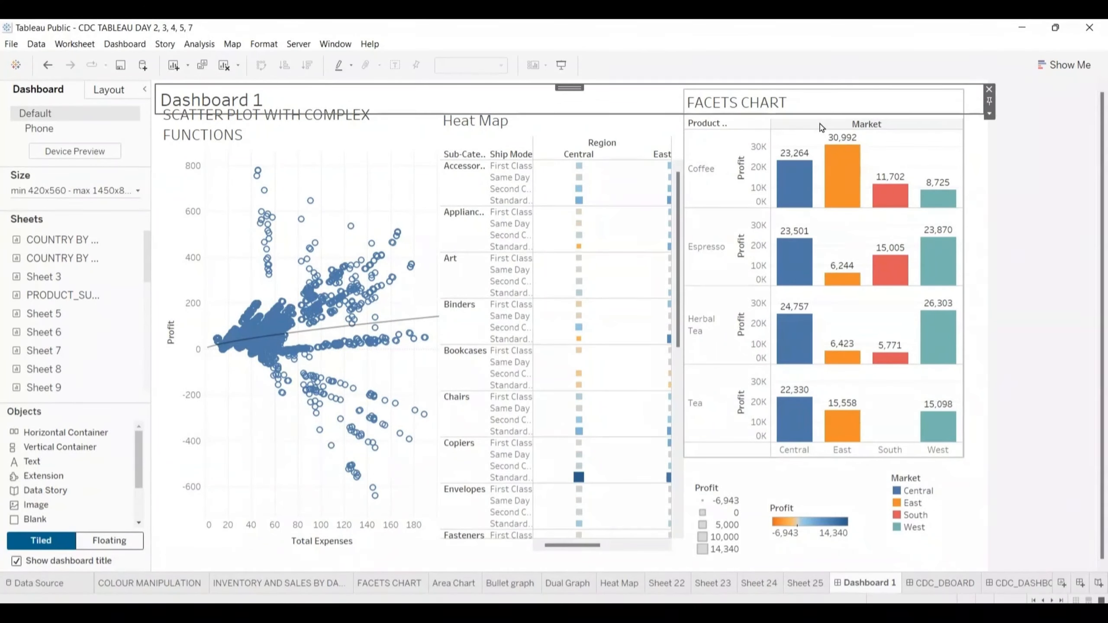
drag(575, 87, 576, 70)
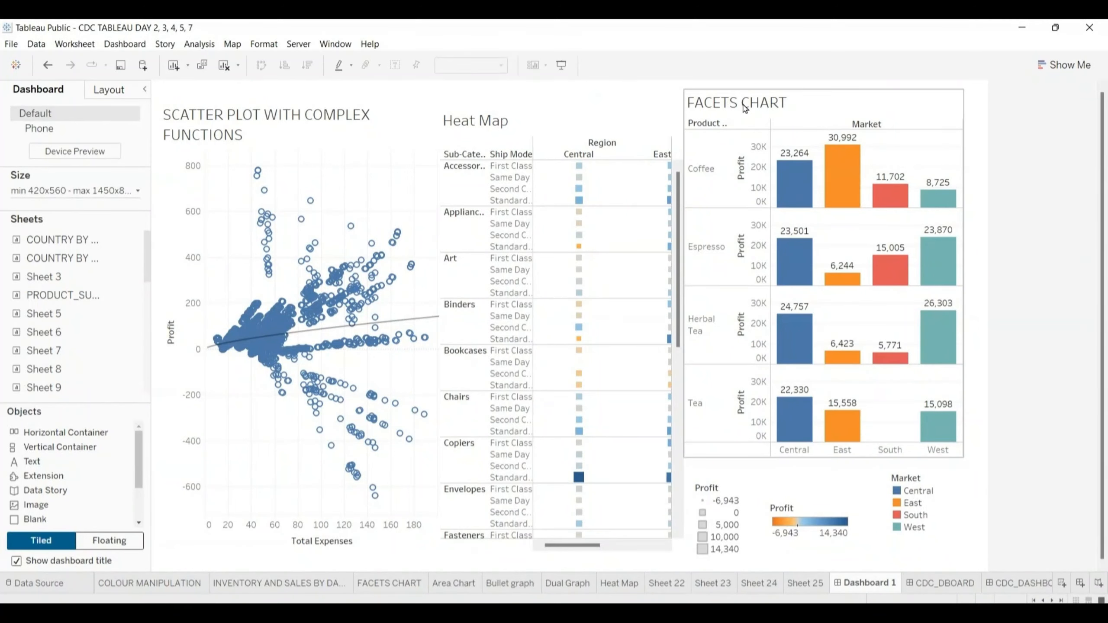
click(742, 86)
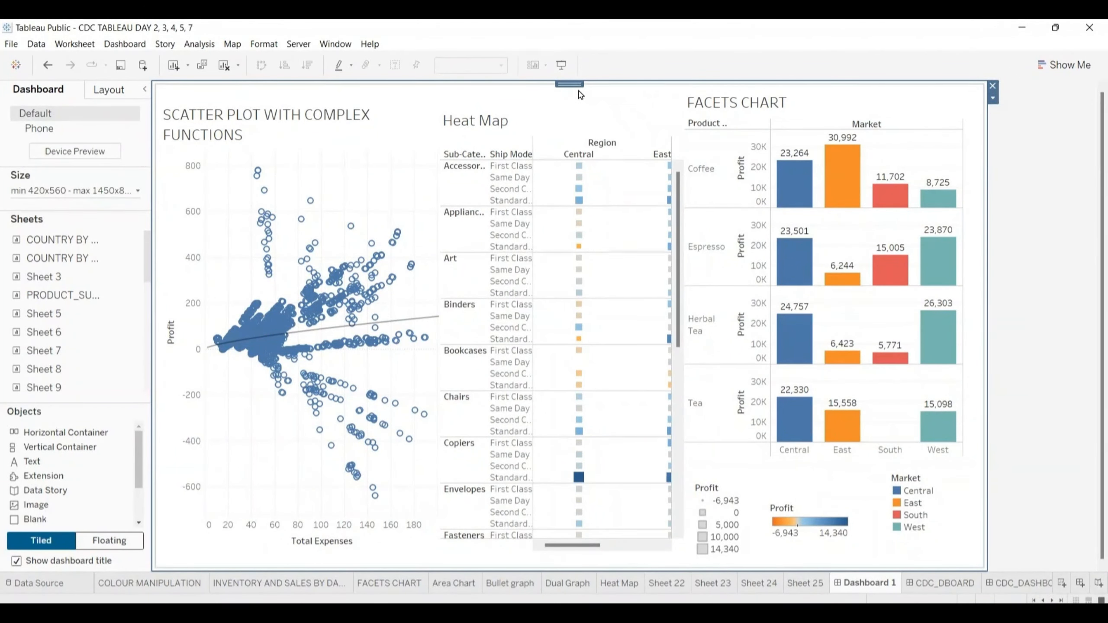
drag(575, 92, 577, 109)
click(899, 116)
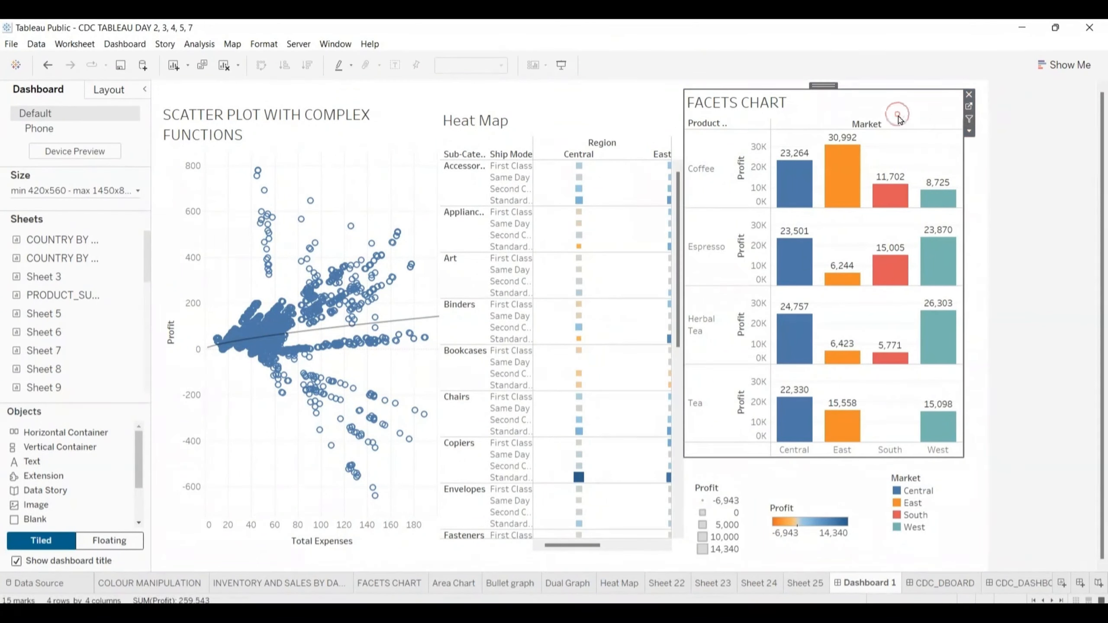
- Move the facets chart, heat map and scatter plot slightly down to leave room for a title above them
drag(857, 90, 860, 114)
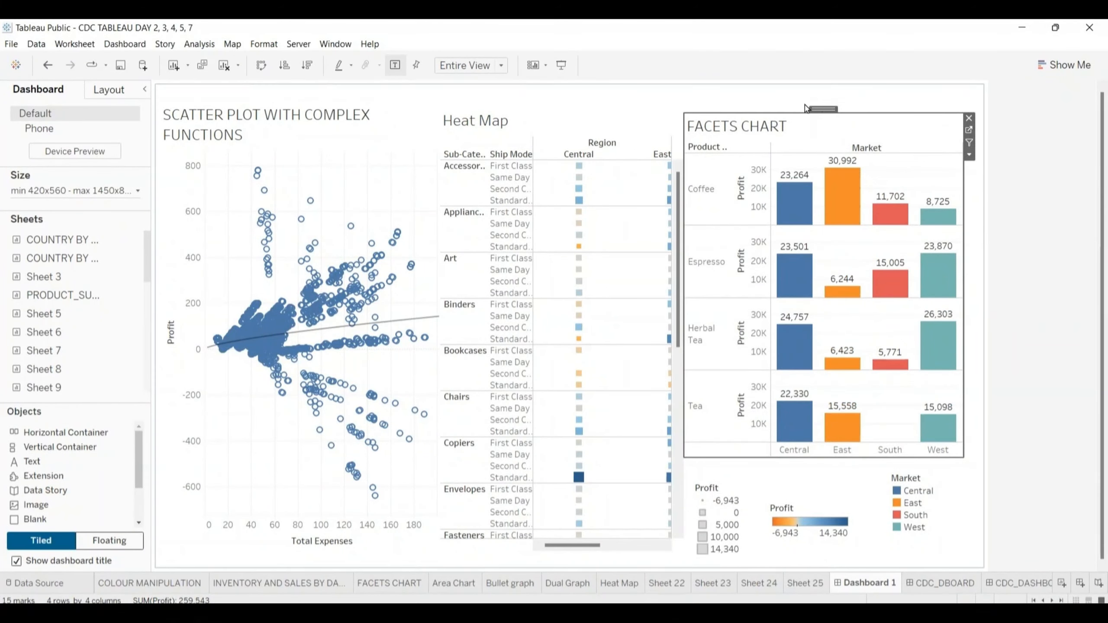
click(553, 118)
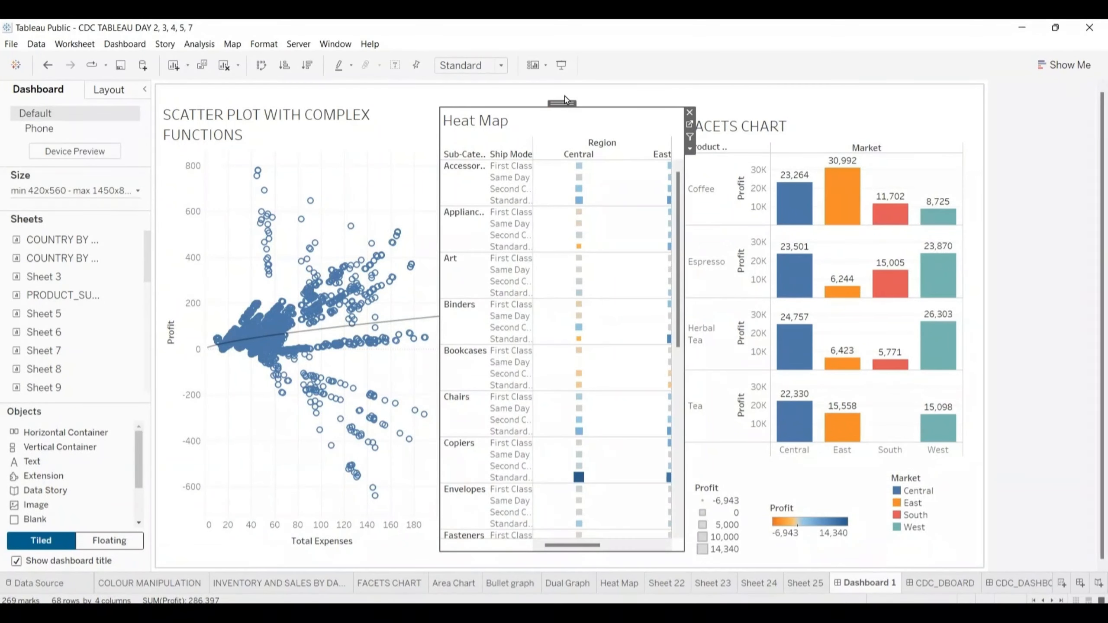
drag(563, 102, 563, 116)
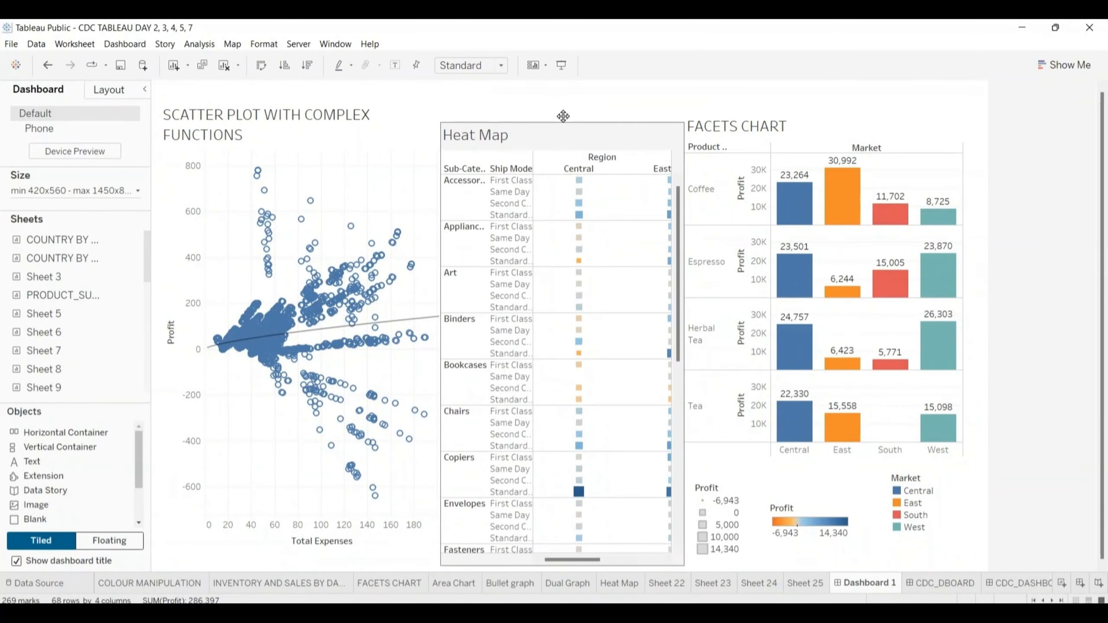
click(404, 119)
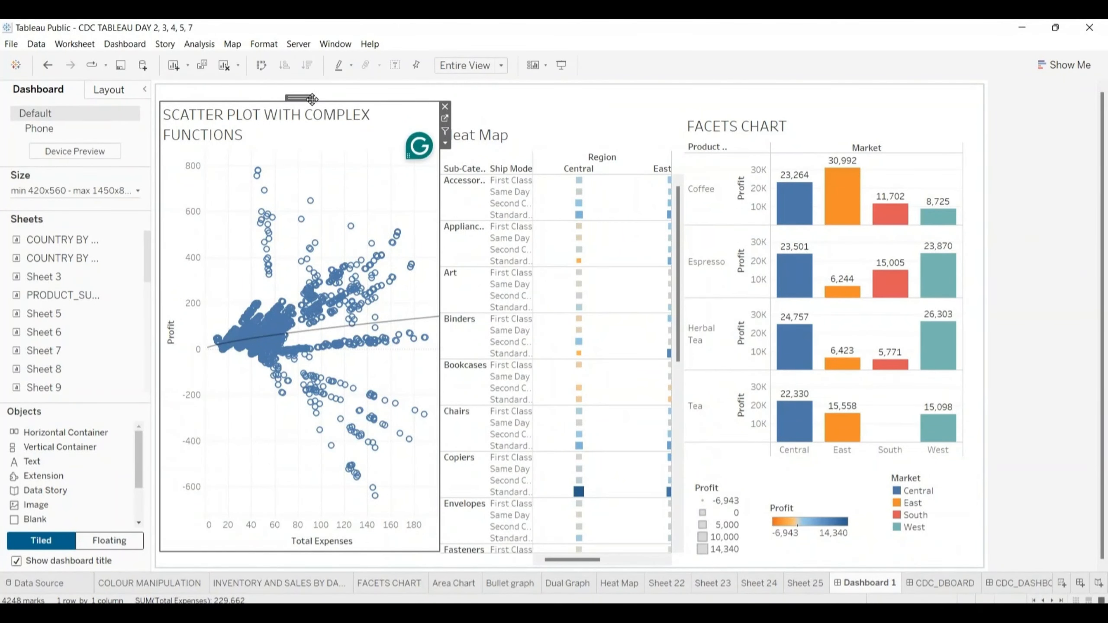
drag(301, 97, 308, 114)
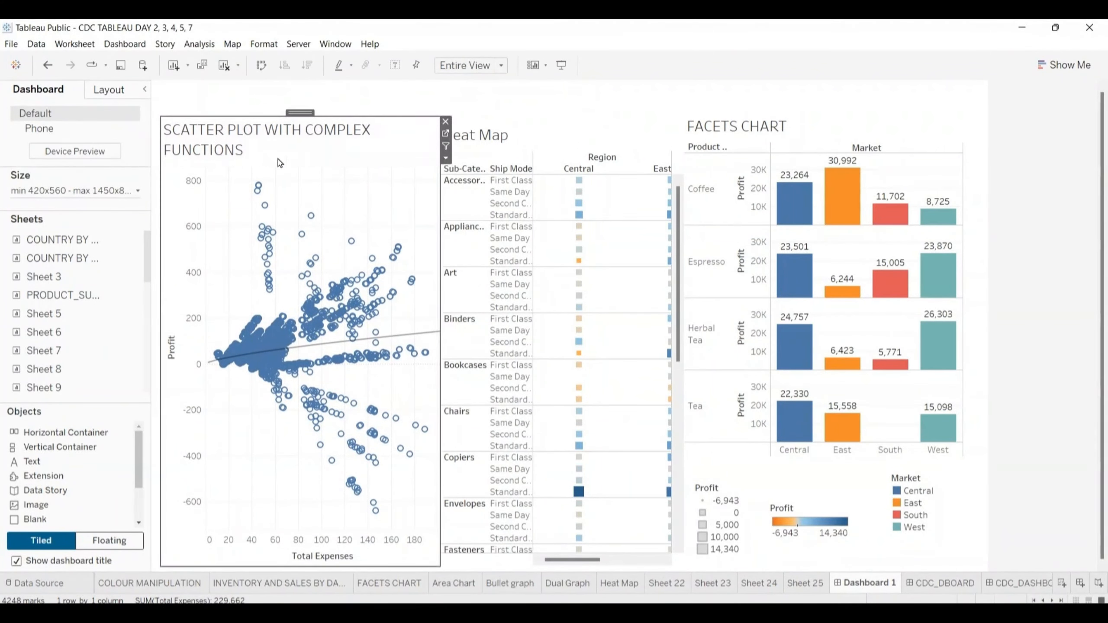
- Show the dashboard title in the free space above the three charts
click(456, 82)
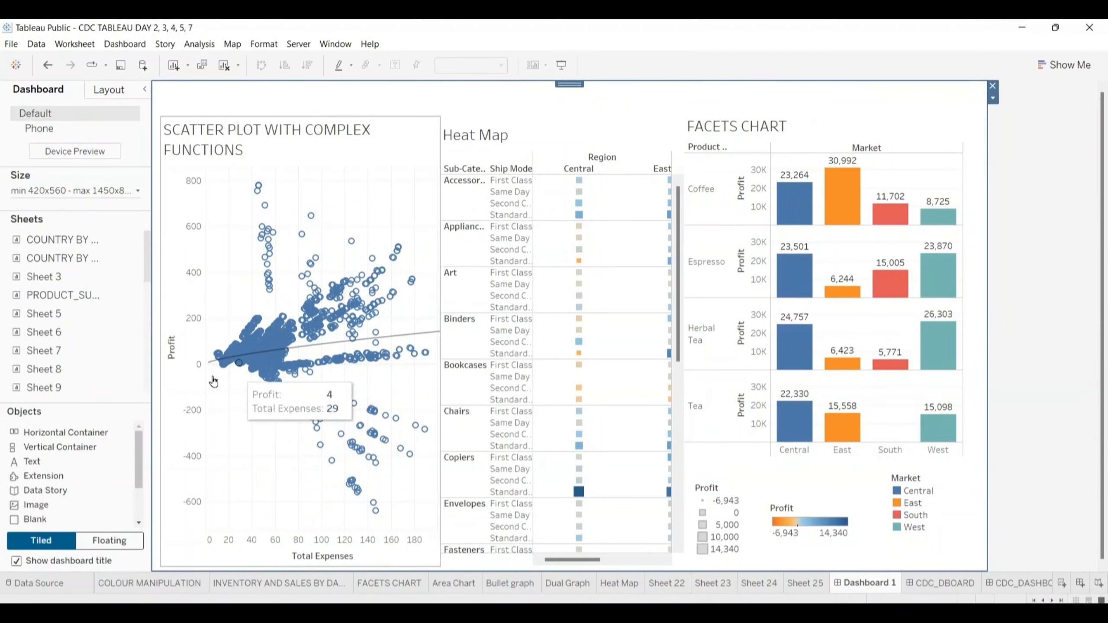
click(16, 561)
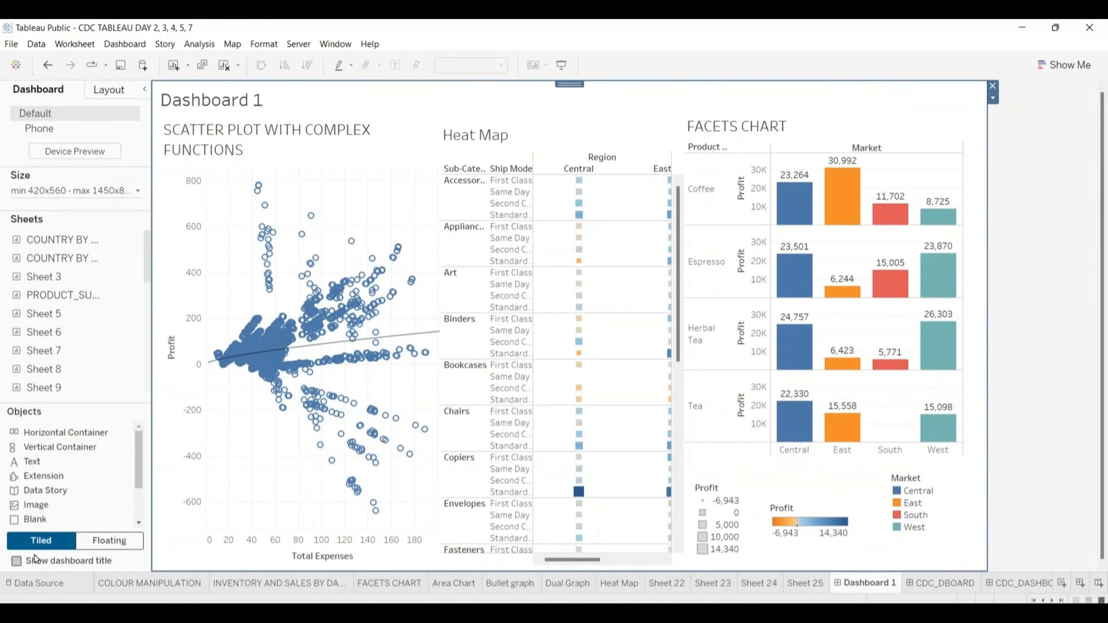
click(17, 562)
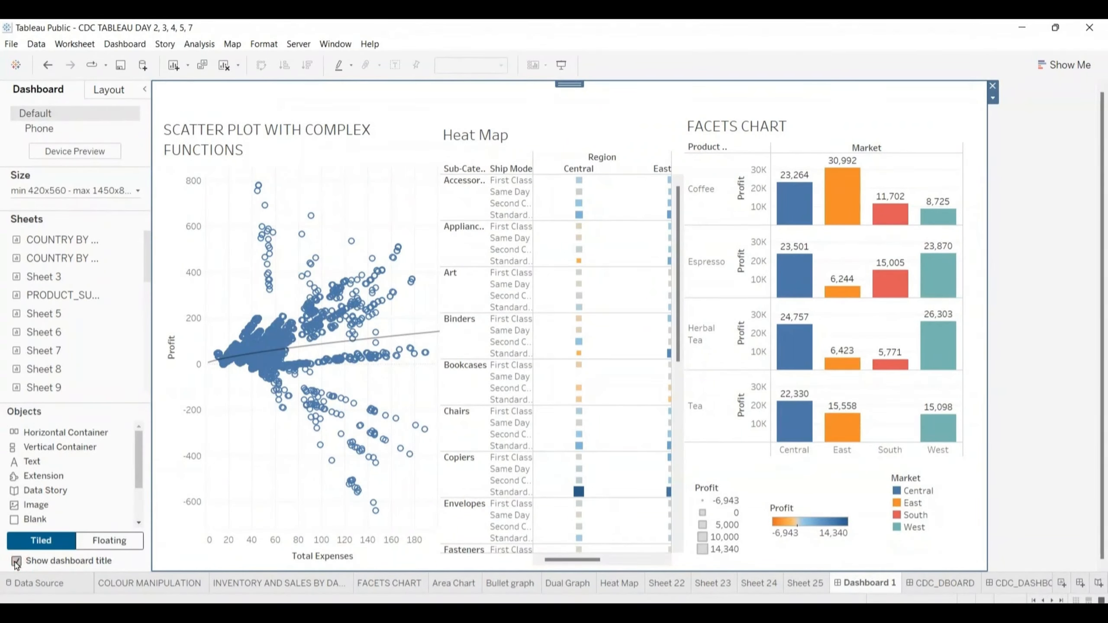
click(16, 562)
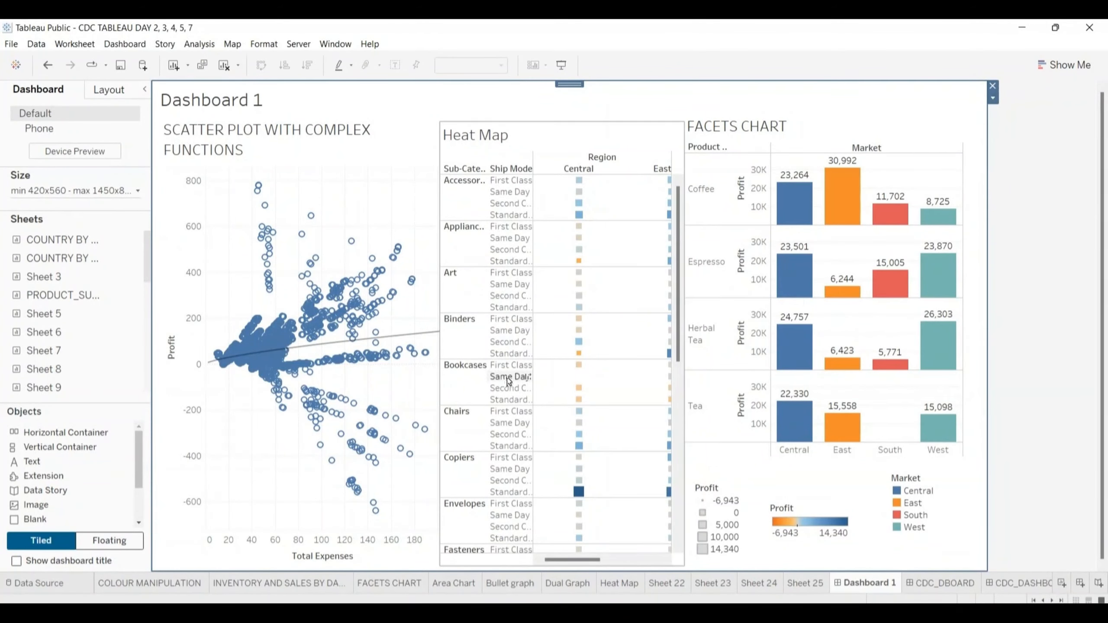
- Replace the sheet-name placeholder in the dashboard title with the text NEW DBOARD
click(247, 102)
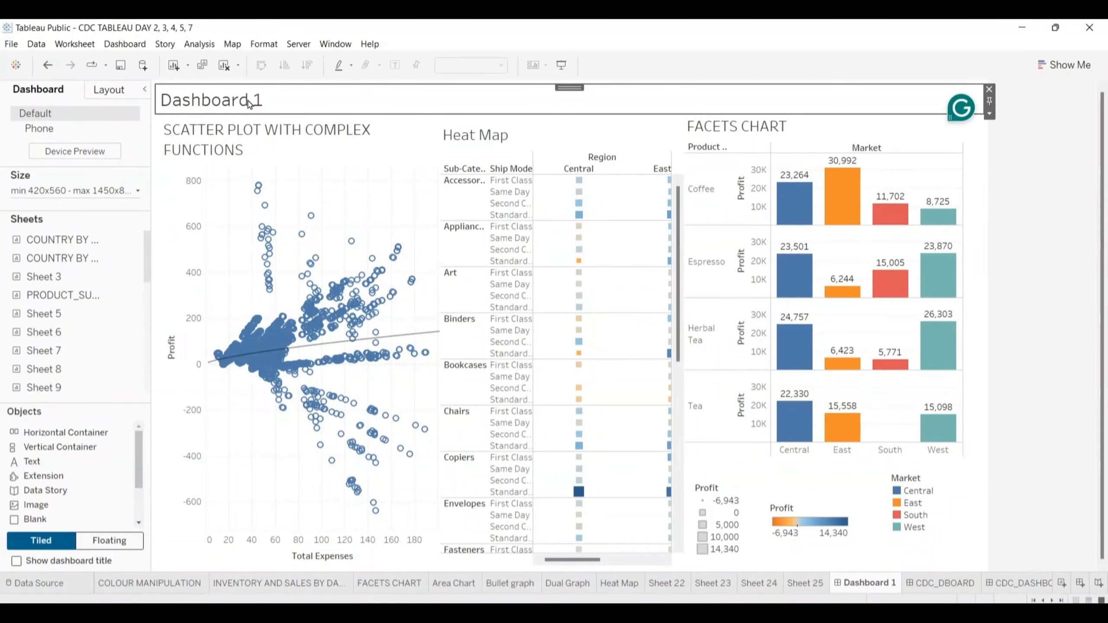
double_click(272, 95)
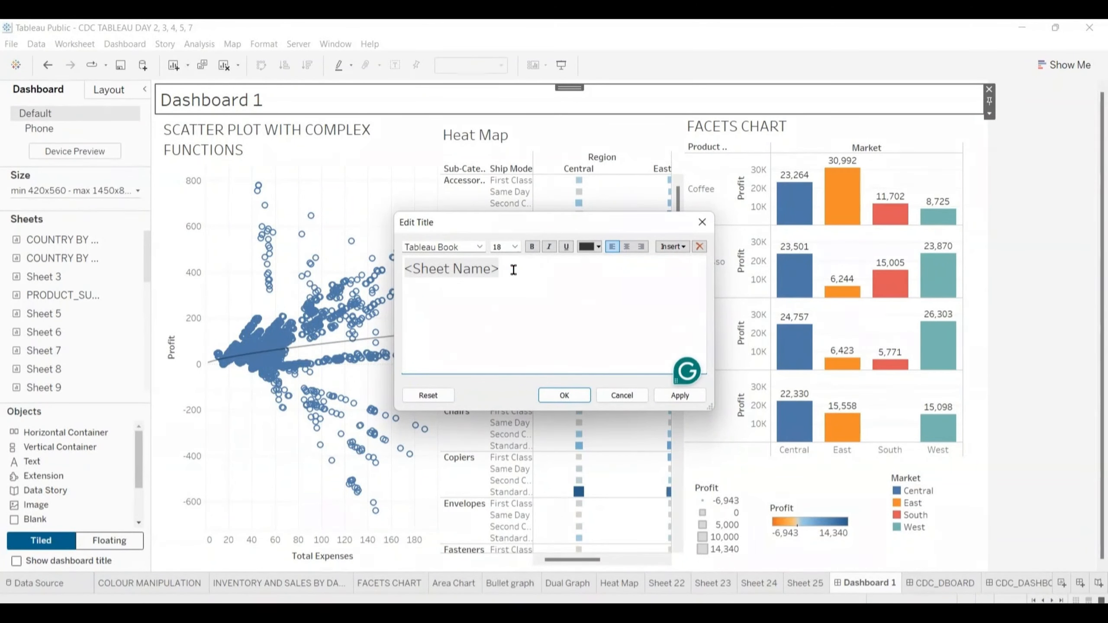
key(BackSpace)
key(BackSpace)
key(BackSpace)
key(BackSpace)
key(BackSpace)
key(BackSpace)
key(BackSpace)
key(BackSpace)
key(BackSpace)
key(BackSpace)
key(BackSpace)
key(BackSpace)
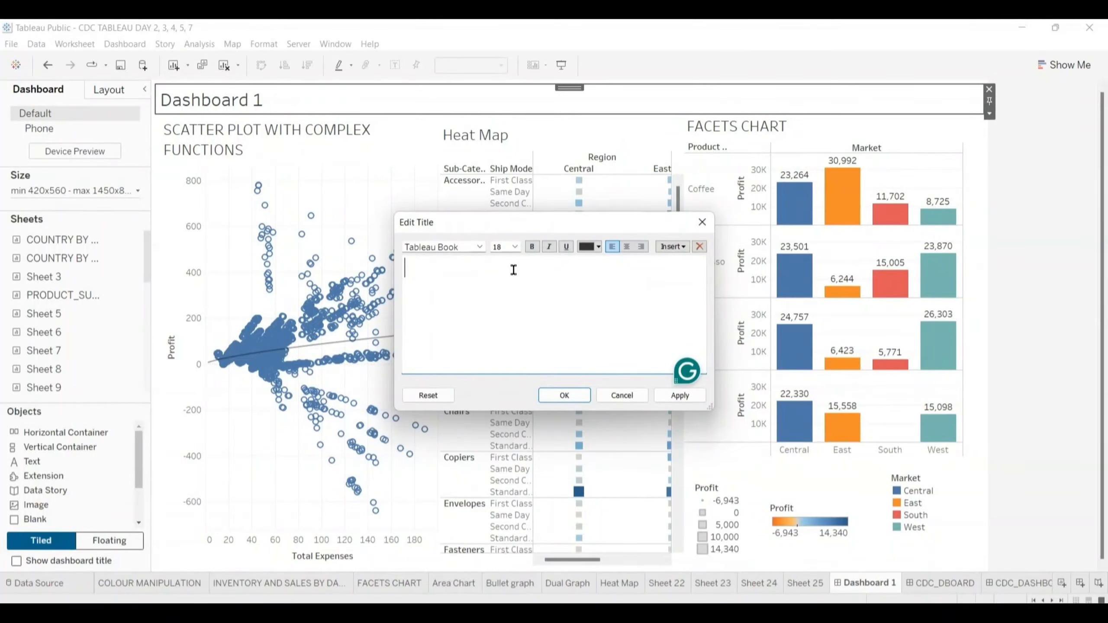
text(NEW DBOARD)
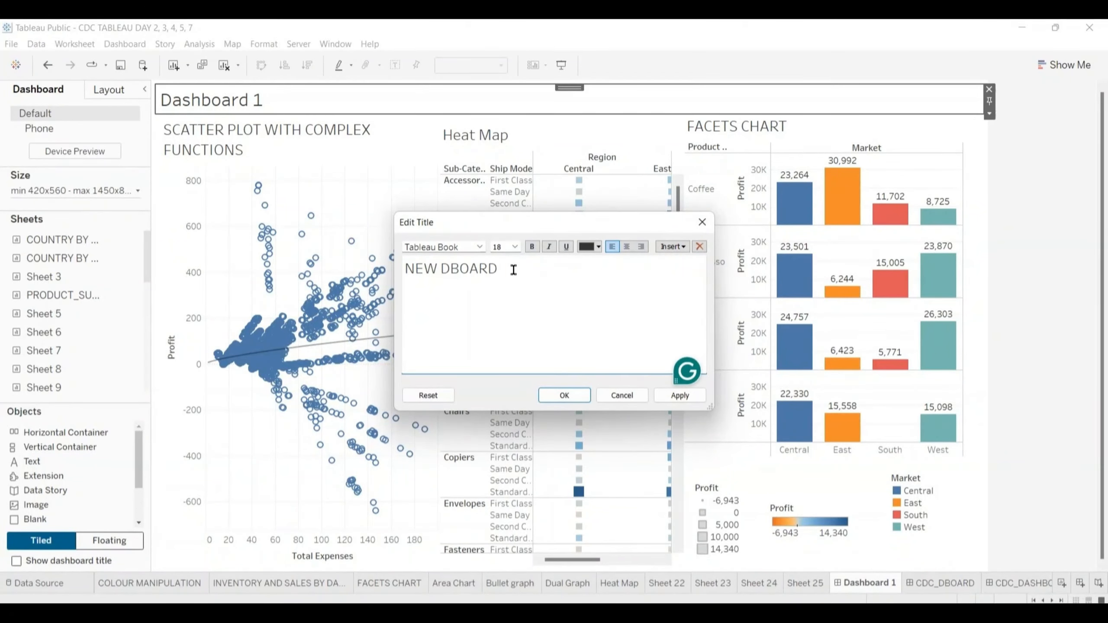
- Format the whole title text as bold and light pink, and apply the title changes
key(ctrl+a)
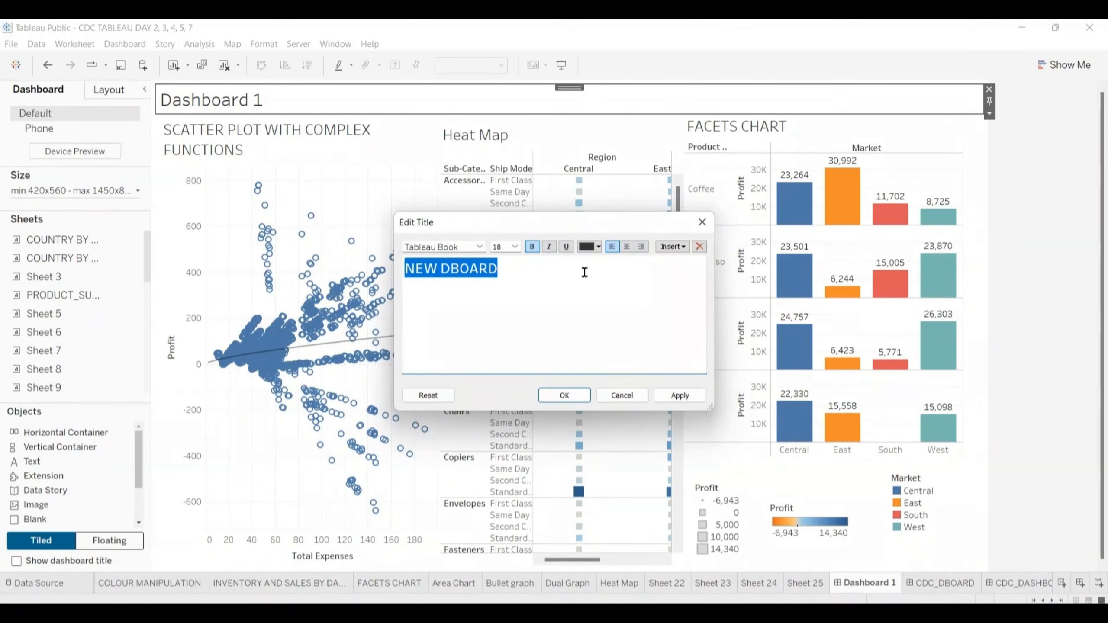
click(586, 247)
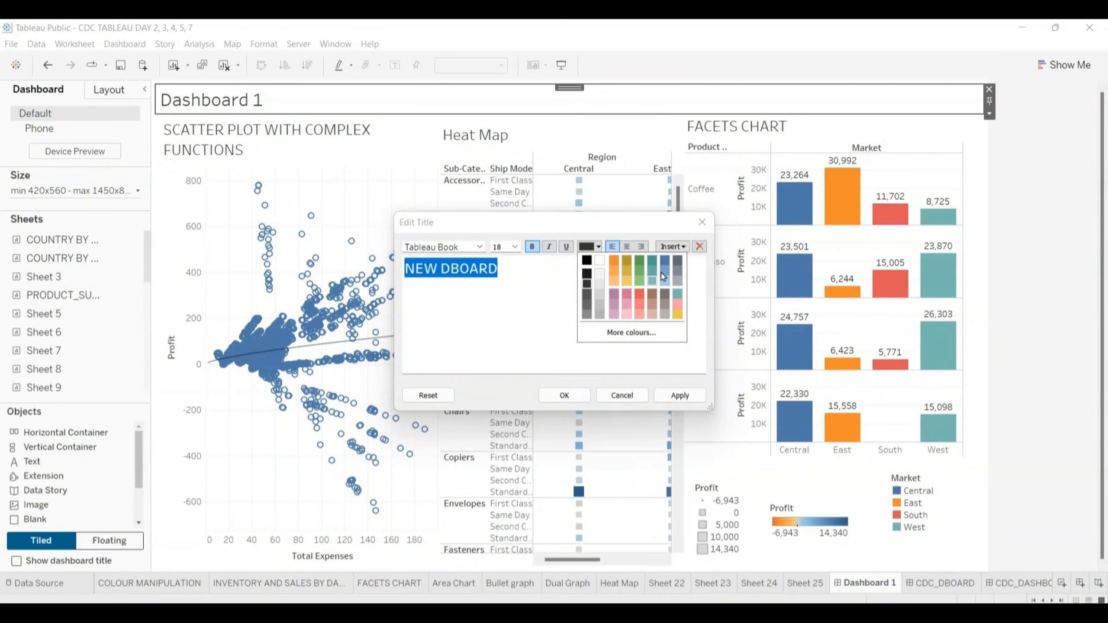
click(677, 304)
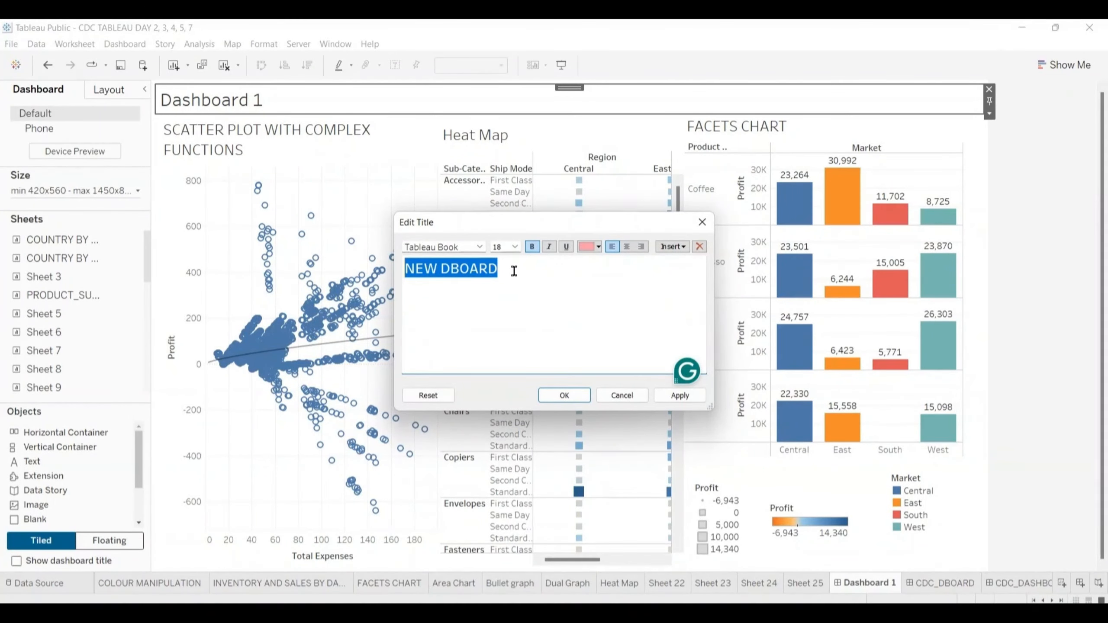
click(563, 395)
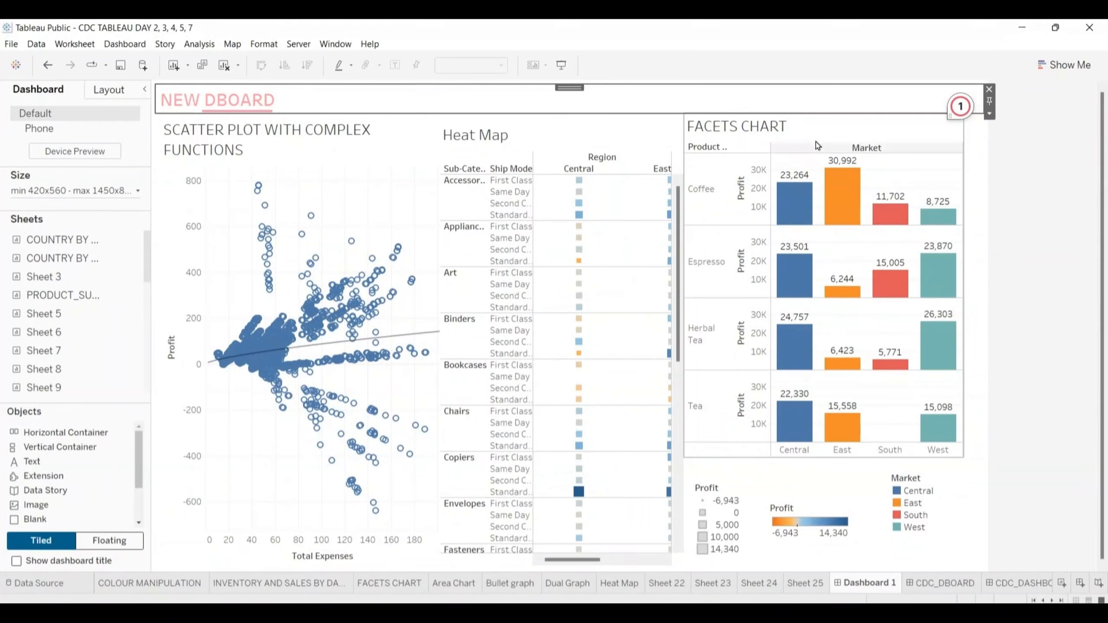
- Review the facets chart's additional options and set the chart to be used as a filter
click(963, 182)
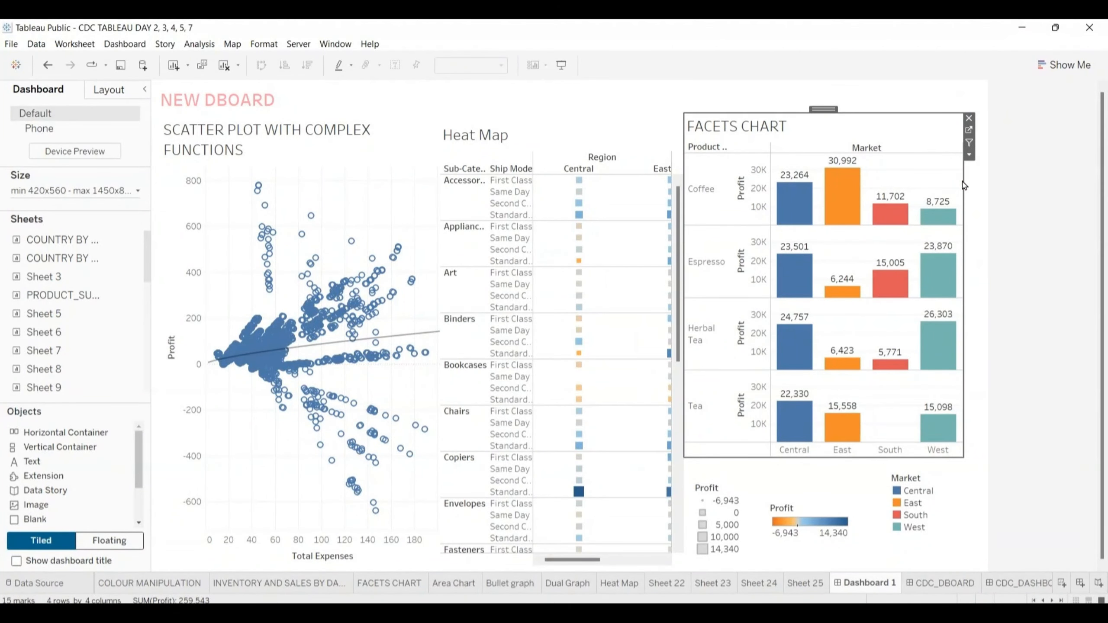
click(969, 156)
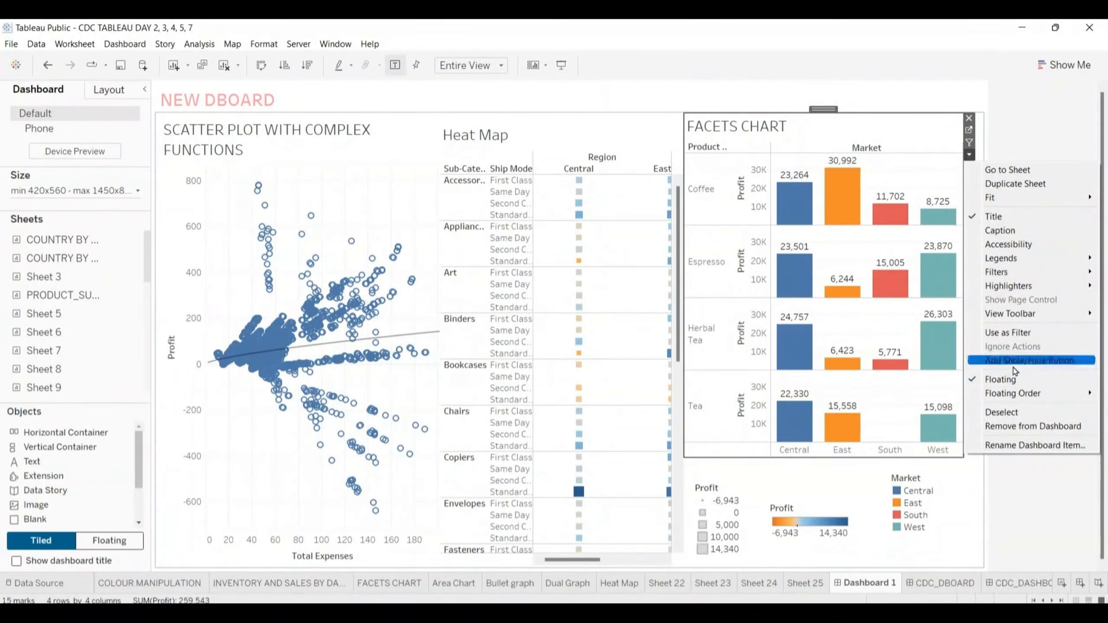
mouse_move(1010, 393)
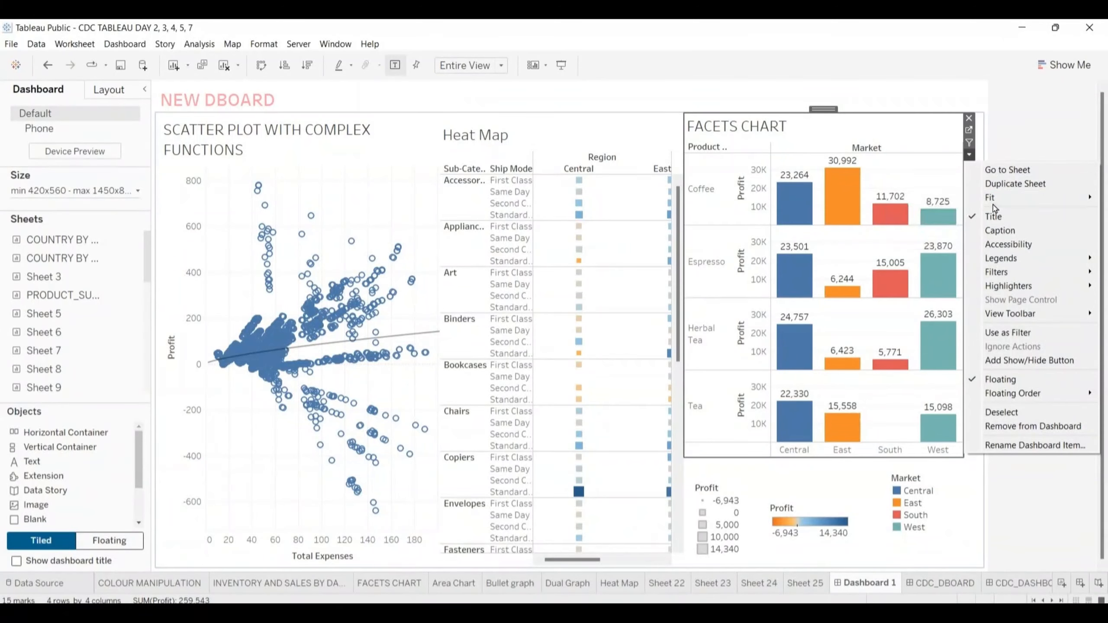
mouse_move(995, 204)
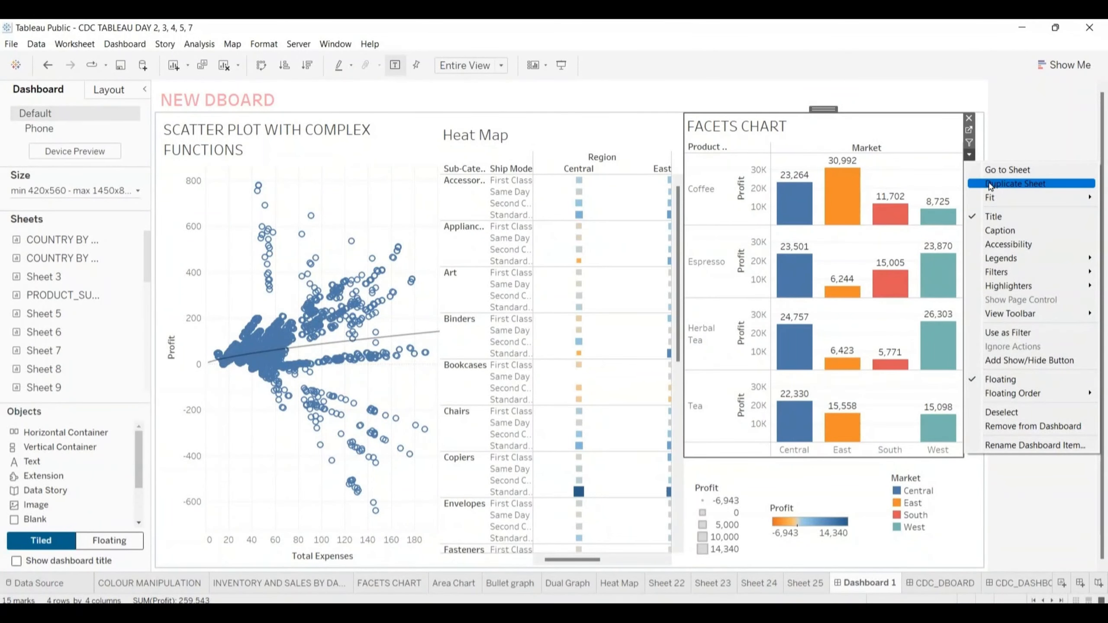
click(968, 143)
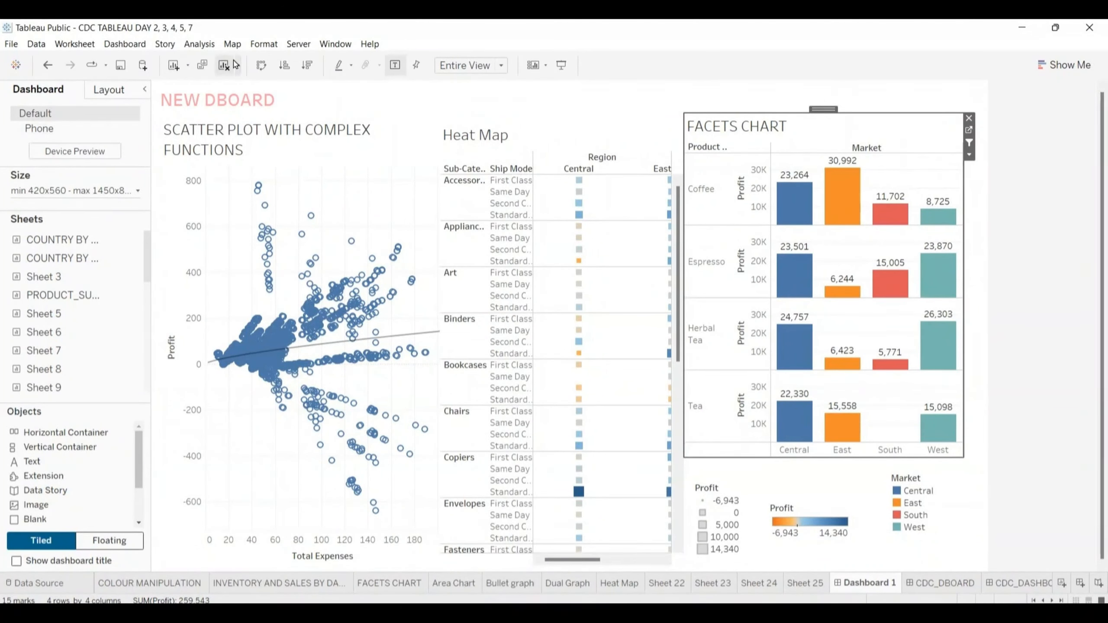
- Open the border formatting settings for the facets chart, and switch to the CDC_DBOARD dashboard
click(266, 45)
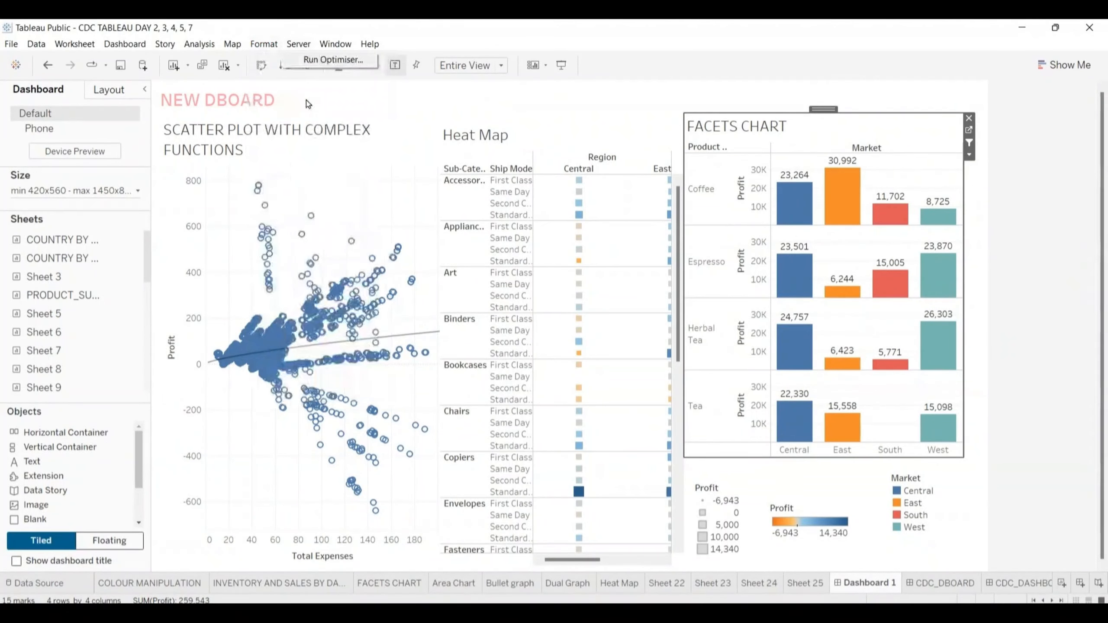
mouse_move(270, 47)
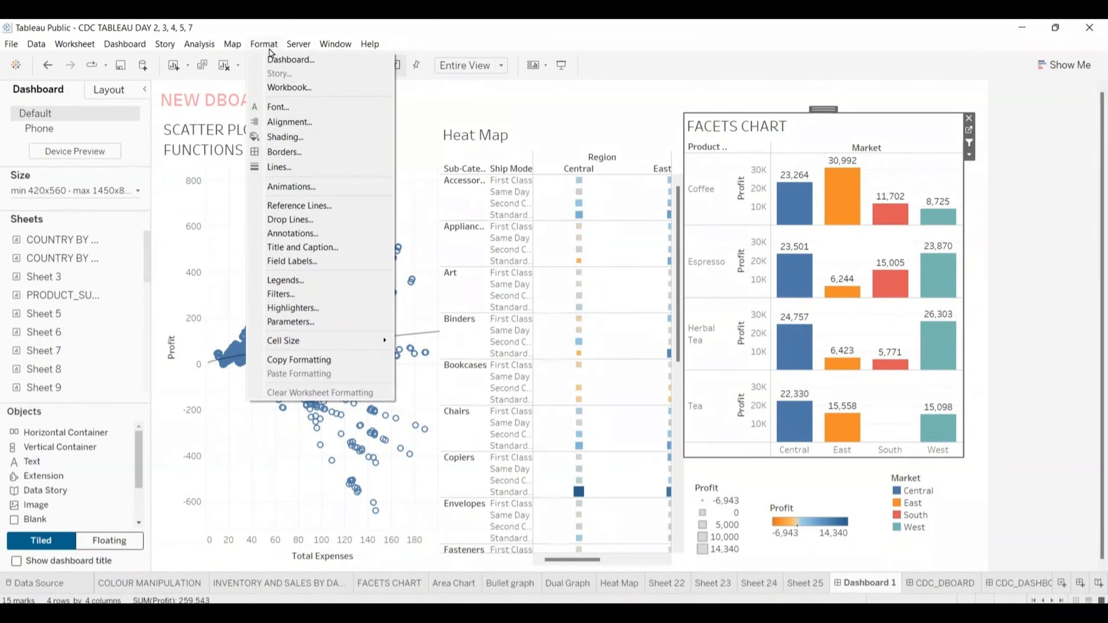
click(285, 152)
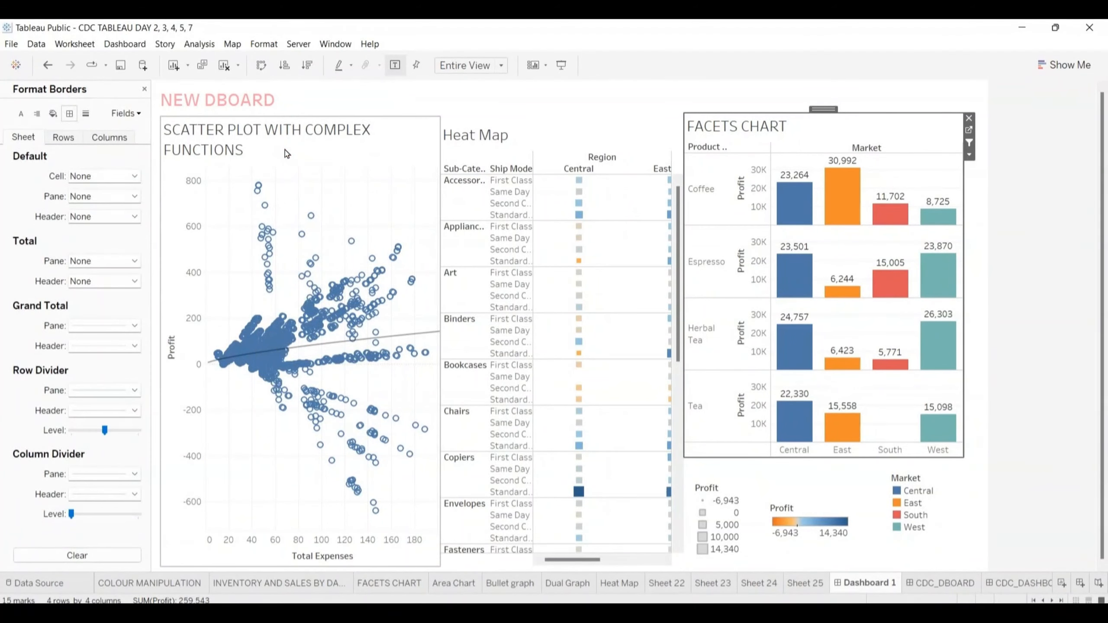
click(965, 583)
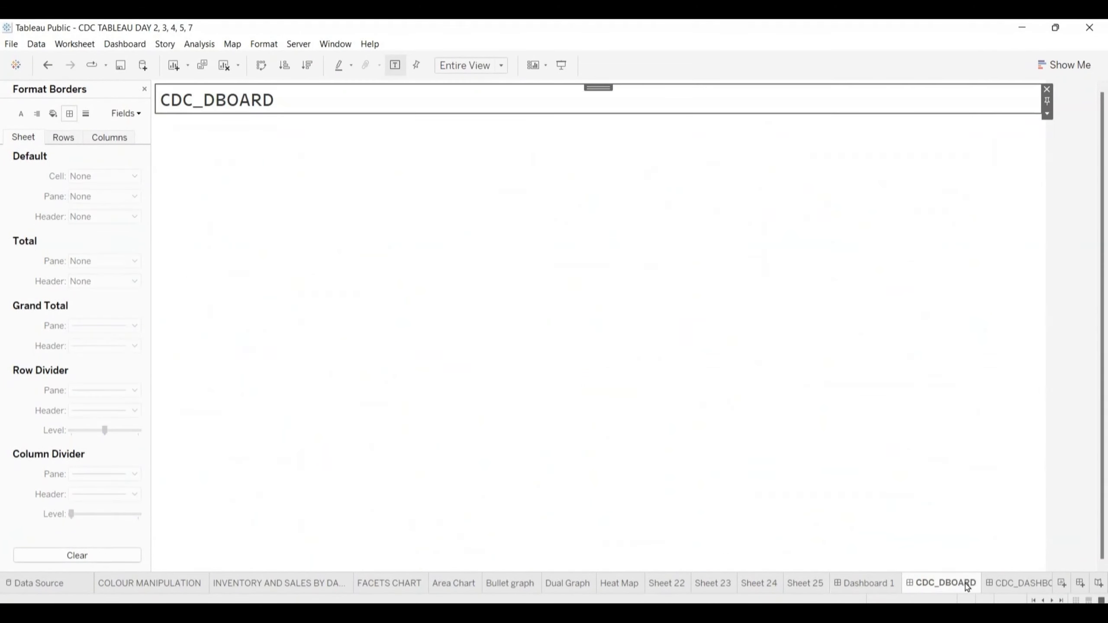
- Close the border formatting settings and switch to the CDC_DASHBORD 1 dashboard
mouse_move(985, 586)
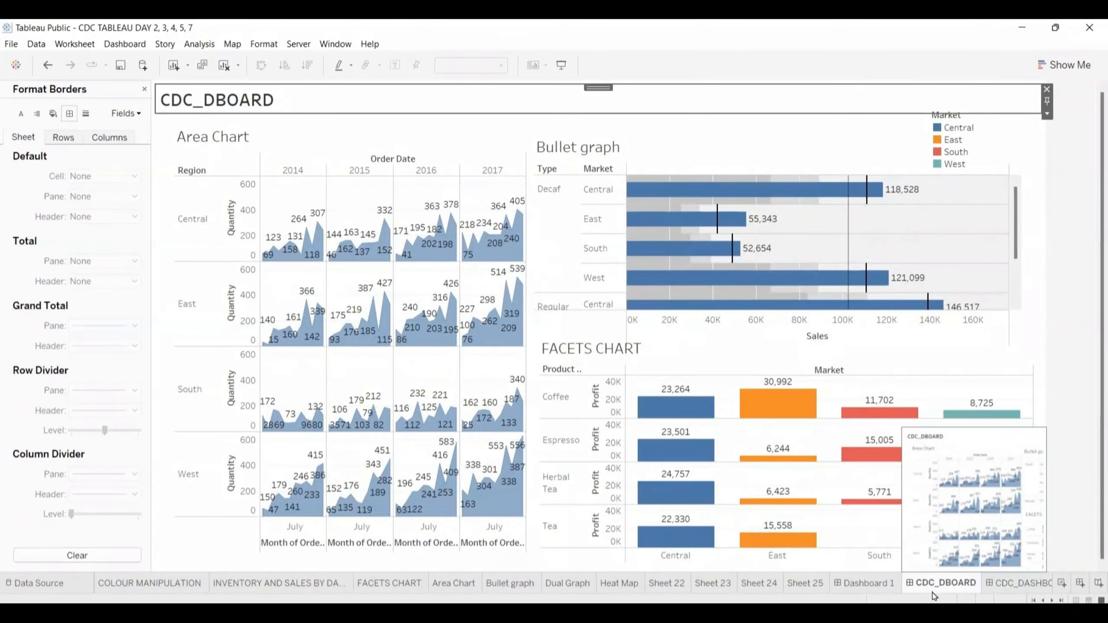
mouse_move(851, 595)
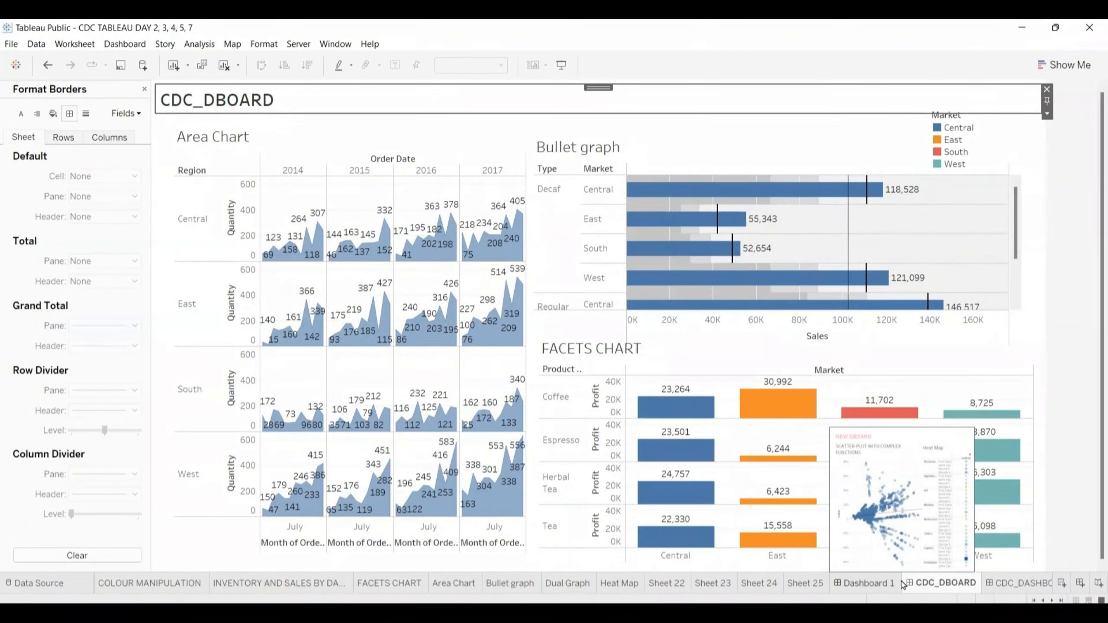
mouse_move(918, 587)
mouse_move(778, 595)
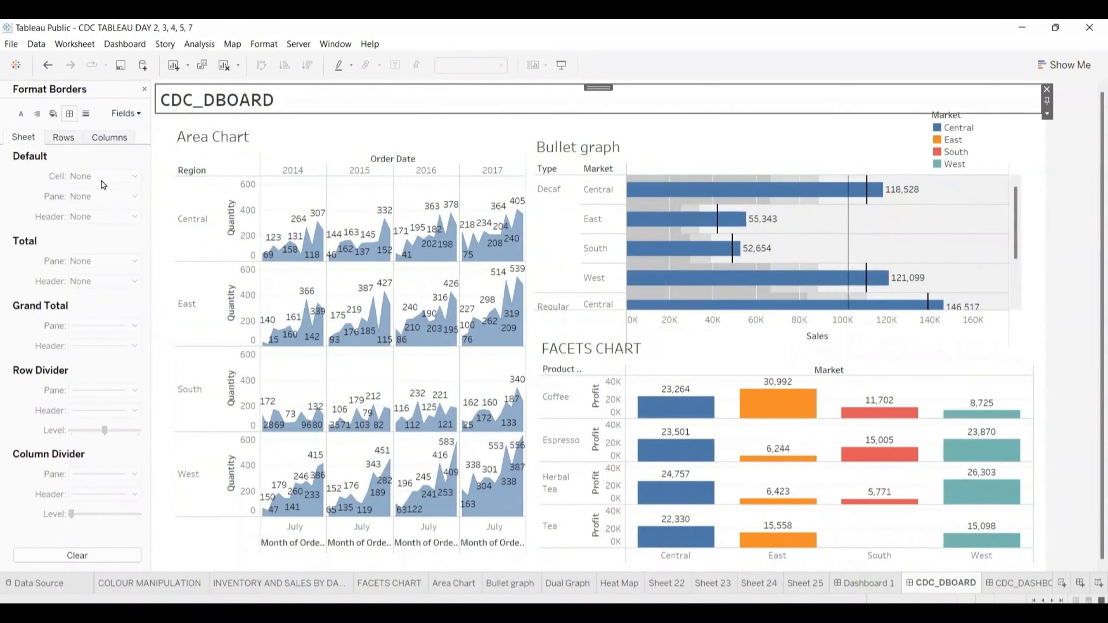
click(144, 89)
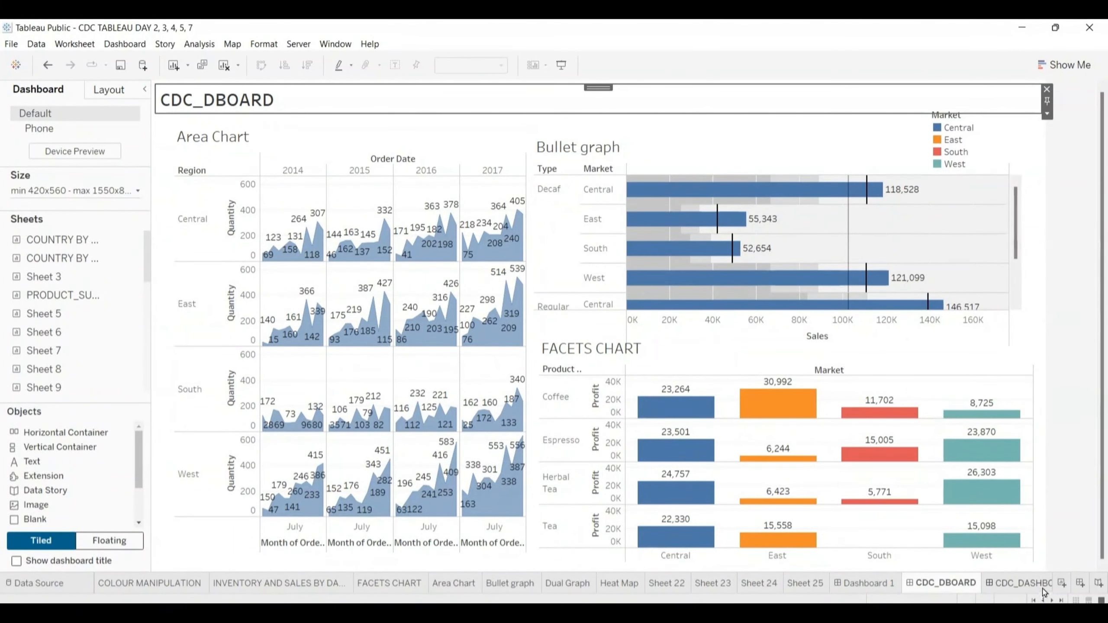
click(1020, 585)
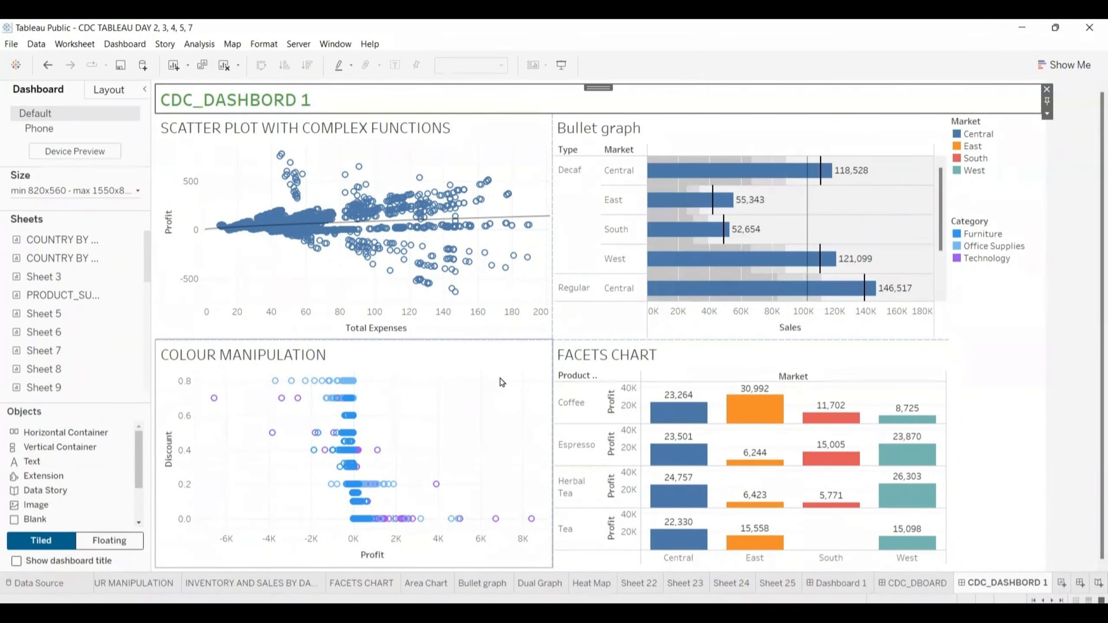
- Add a text object reading THE WORK IS GREAT to the dashboard
click(553, 350)
mouse_move(43, 463)
mouse_down()
mouse_move(711, 363)
mouse_move(413, 404)
mouse_move(444, 377)
mouse_move(205, 397)
mouse_move(42, 456)
mouse_up()
click(36, 462)
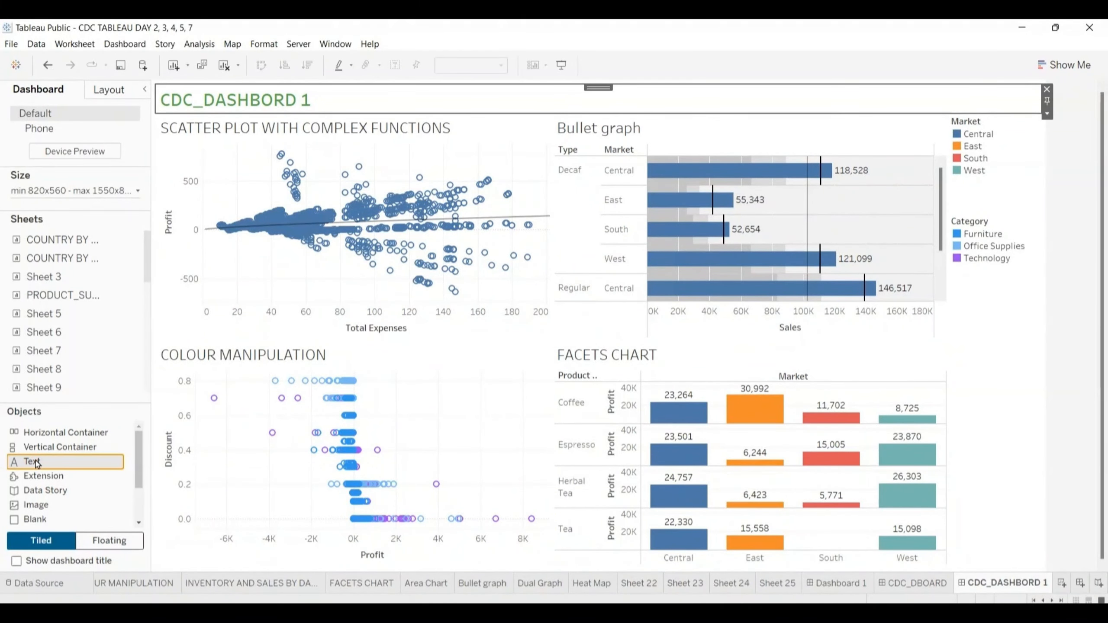
double_click(72, 463)
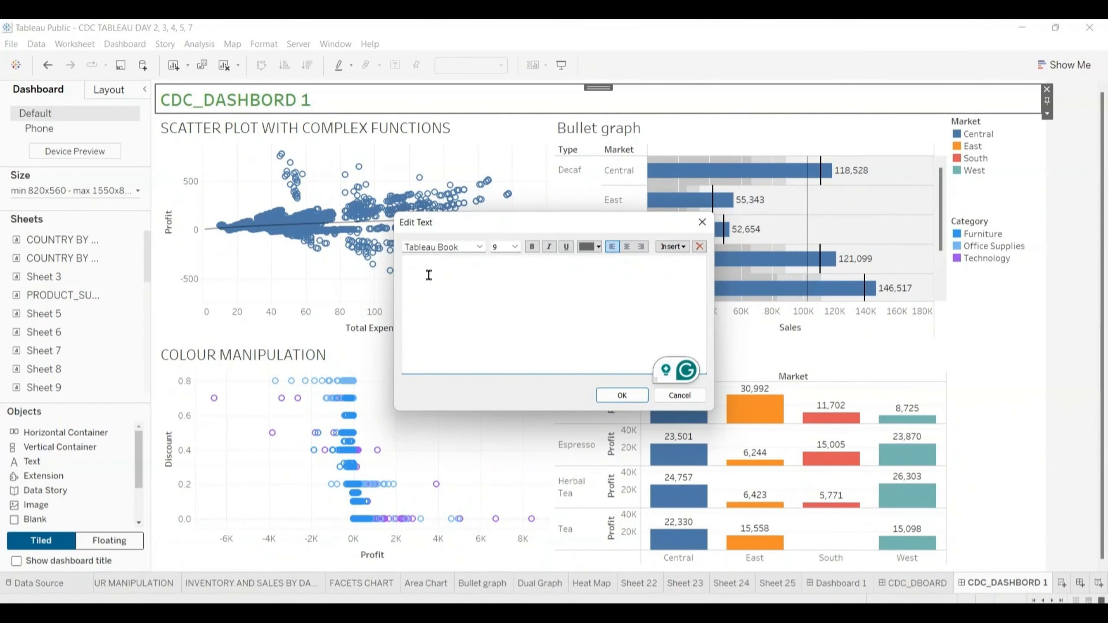
text(THE WORK IS)
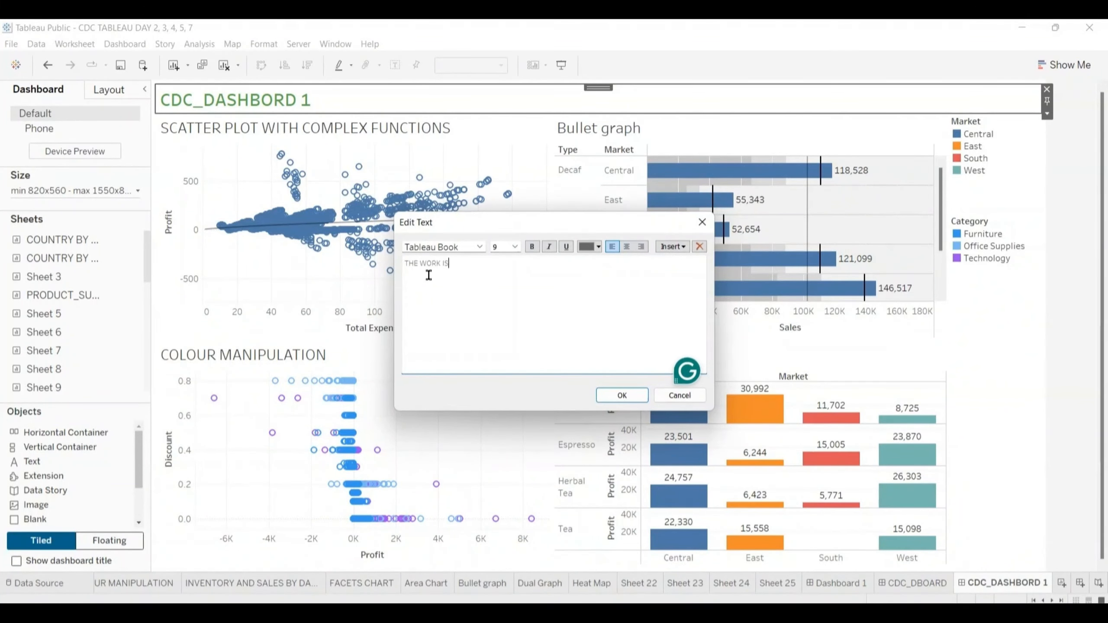
text( GREAT)
click(629, 397)
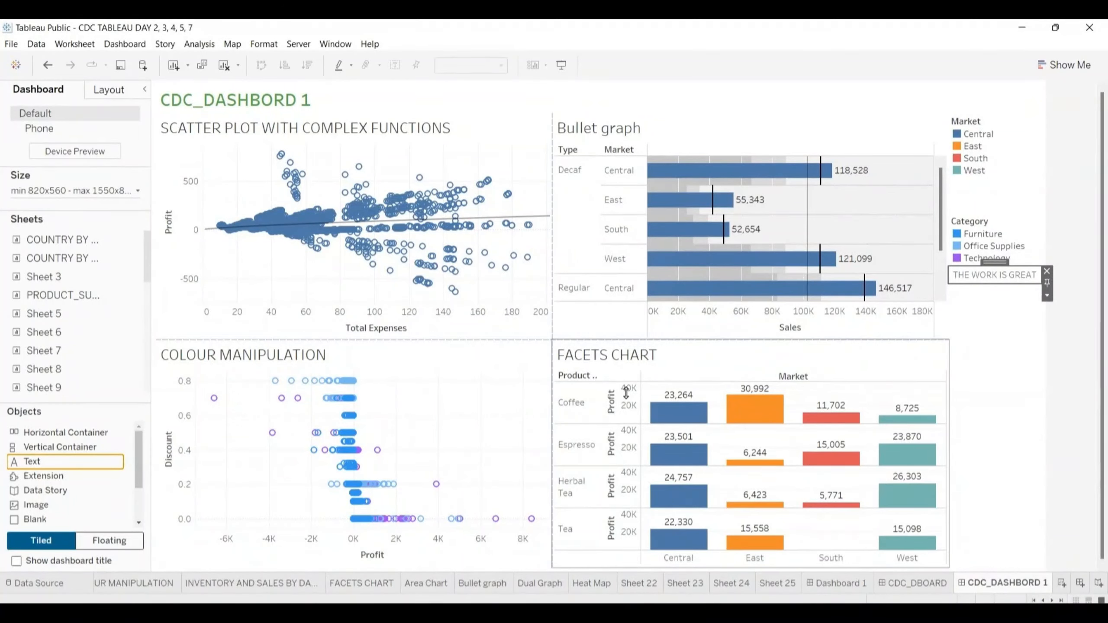
- Move the THE WORK IS GREAT text object from below the legends to directly above the bullet graph
click(1001, 284)
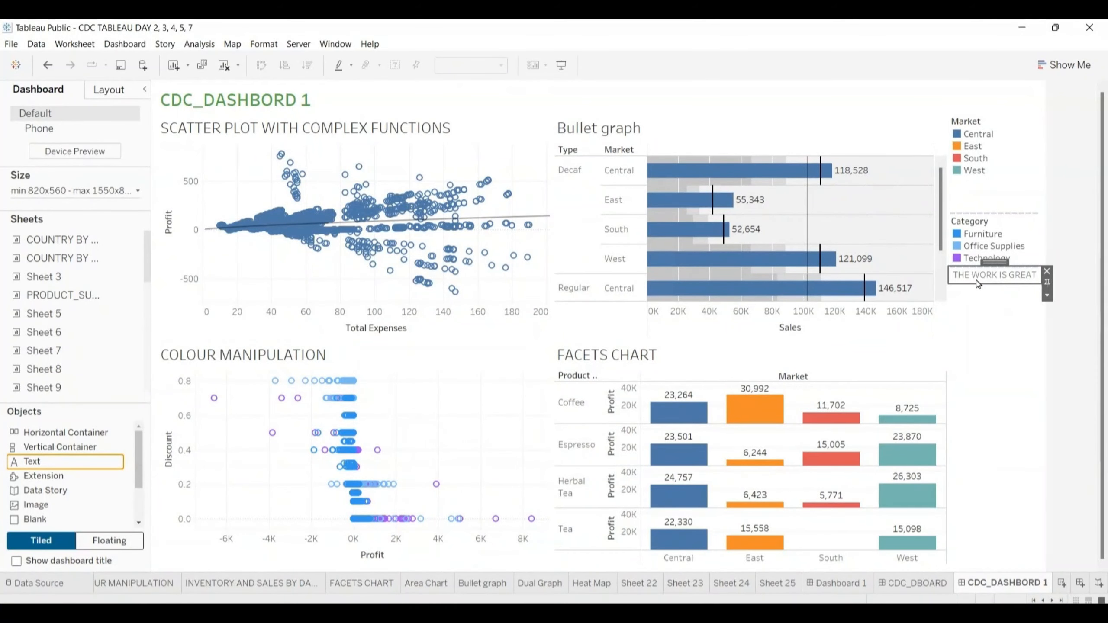
click(972, 300)
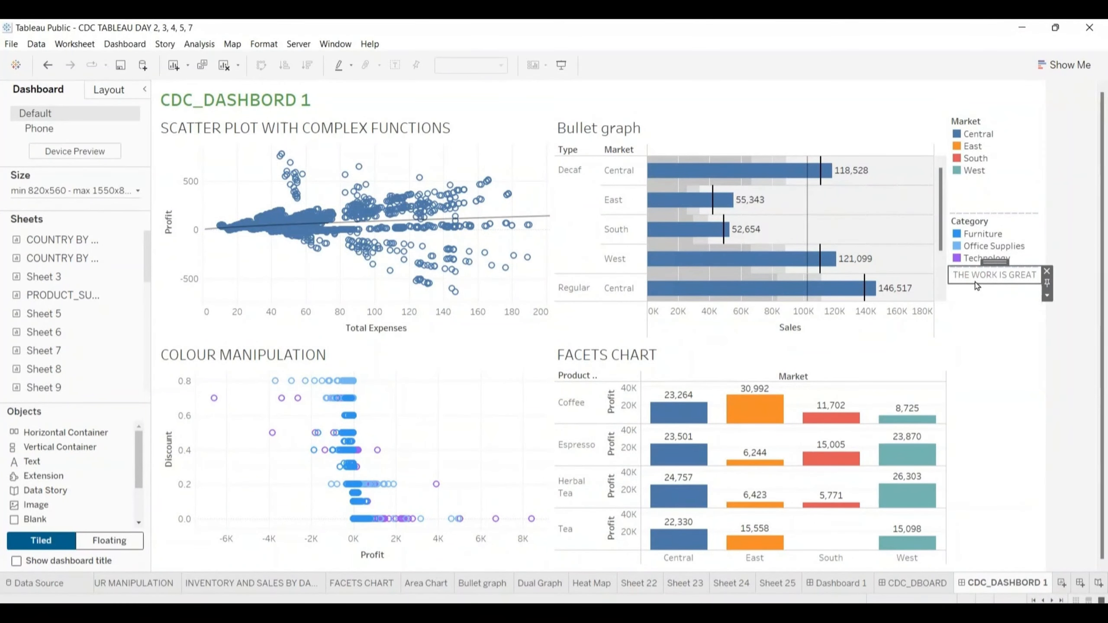
click(980, 295)
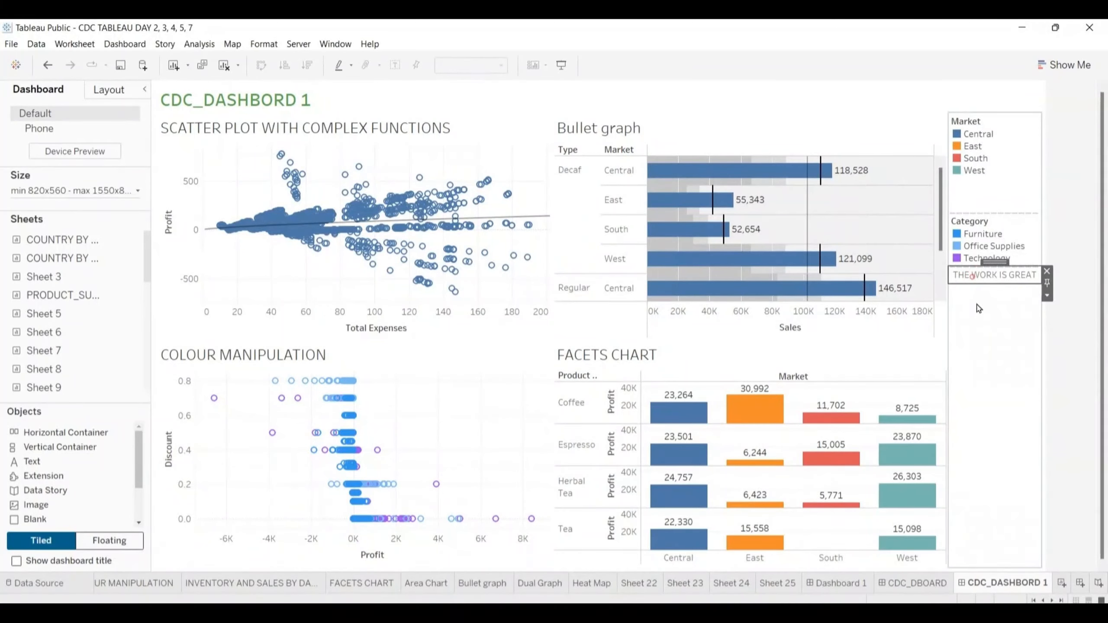
mouse_move(1000, 261)
mouse_down()
mouse_move(994, 306)
mouse_move(924, 310)
mouse_move(834, 344)
mouse_move(556, 235)
mouse_move(503, 316)
mouse_move(464, 350)
mouse_move(466, 369)
mouse_move(503, 382)
mouse_move(633, 223)
mouse_move(747, 150)
mouse_move(759, 126)
mouse_up()
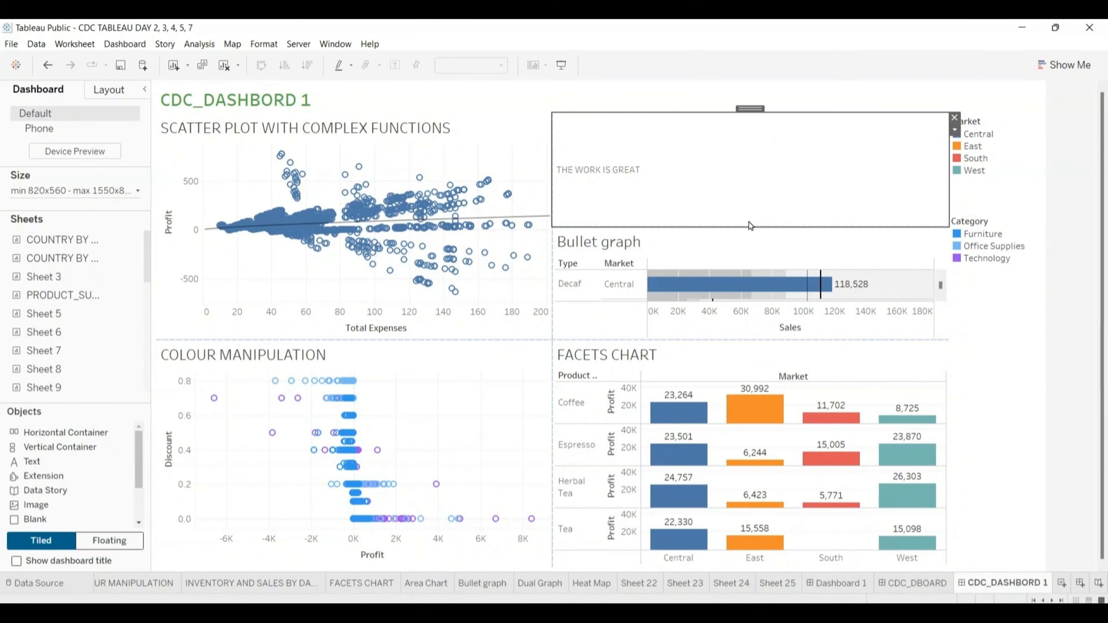
- Reduce the text object's height to a narrow strip above the bullet graph, and widen the scatter plot beside it
drag(747, 225, 750, 184)
click(749, 188)
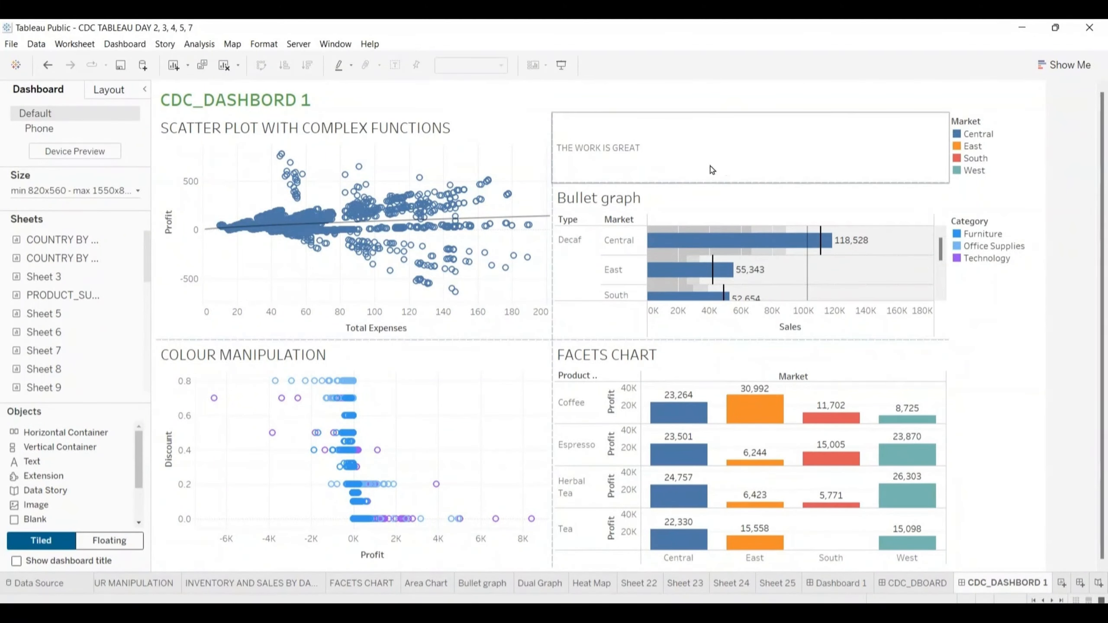
drag(553, 142, 612, 144)
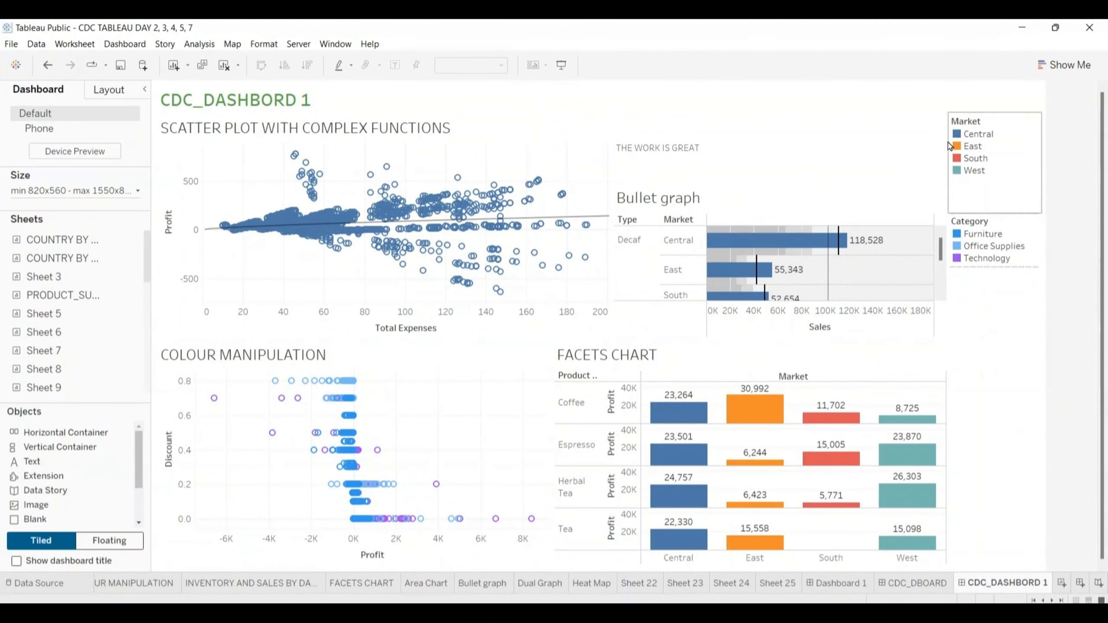
click(795, 183)
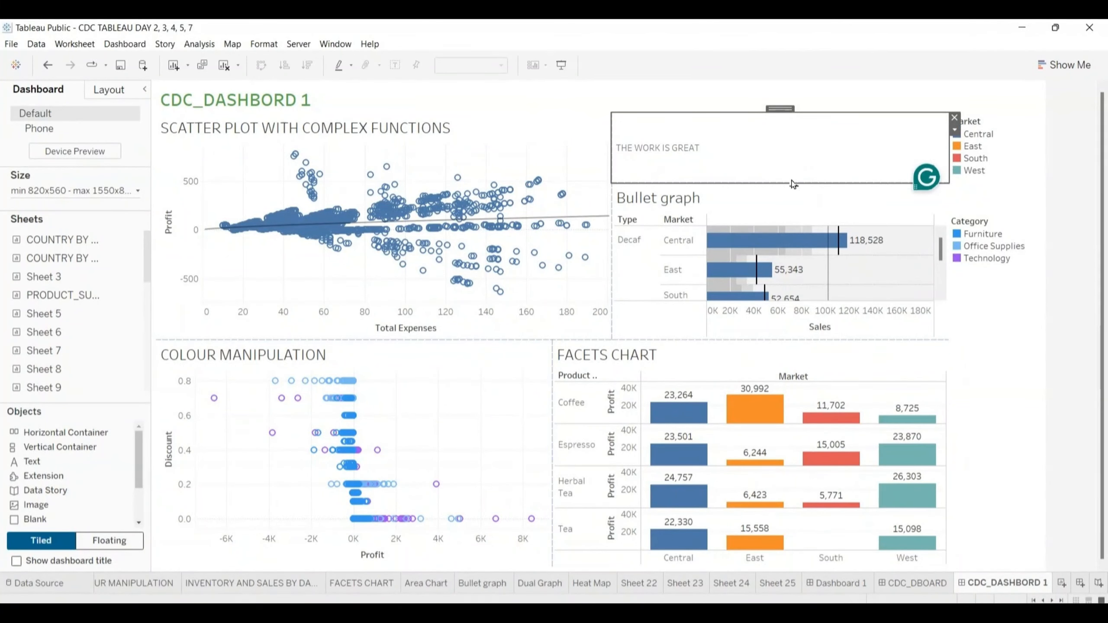
drag(792, 183, 788, 153)
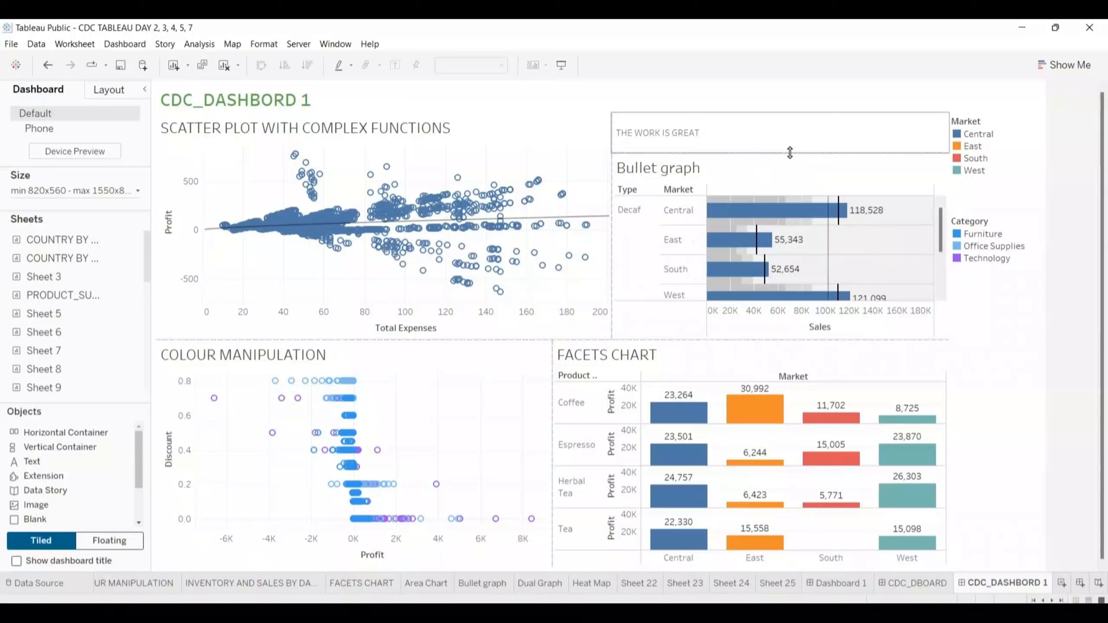
click(767, 133)
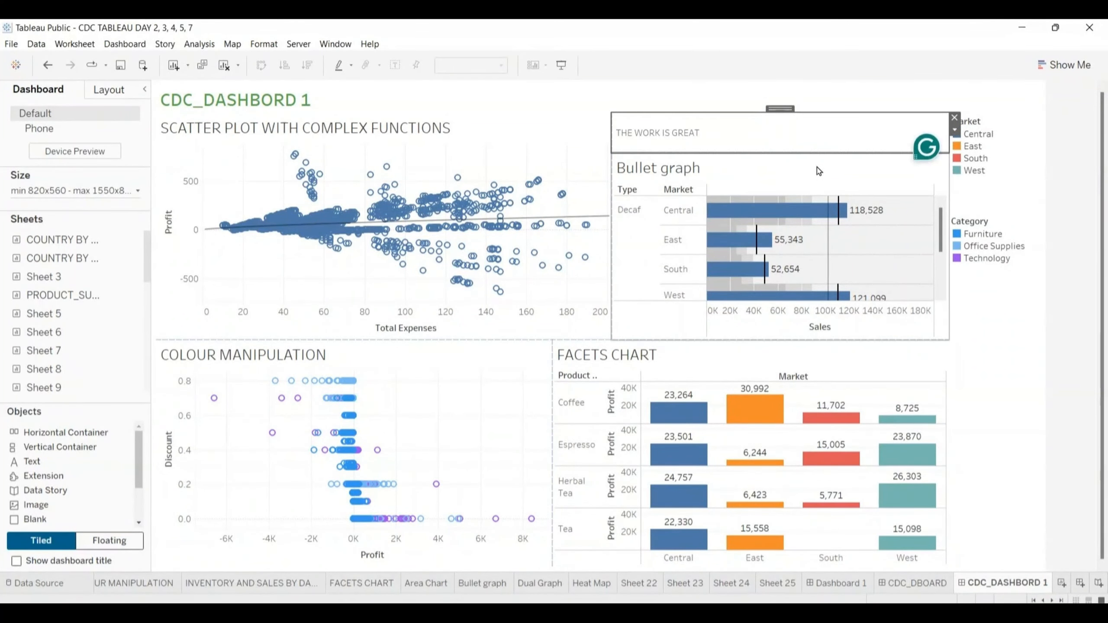
- Review the additional options available for the THE WORK IS GREAT text object
mouse_move(706, 425)
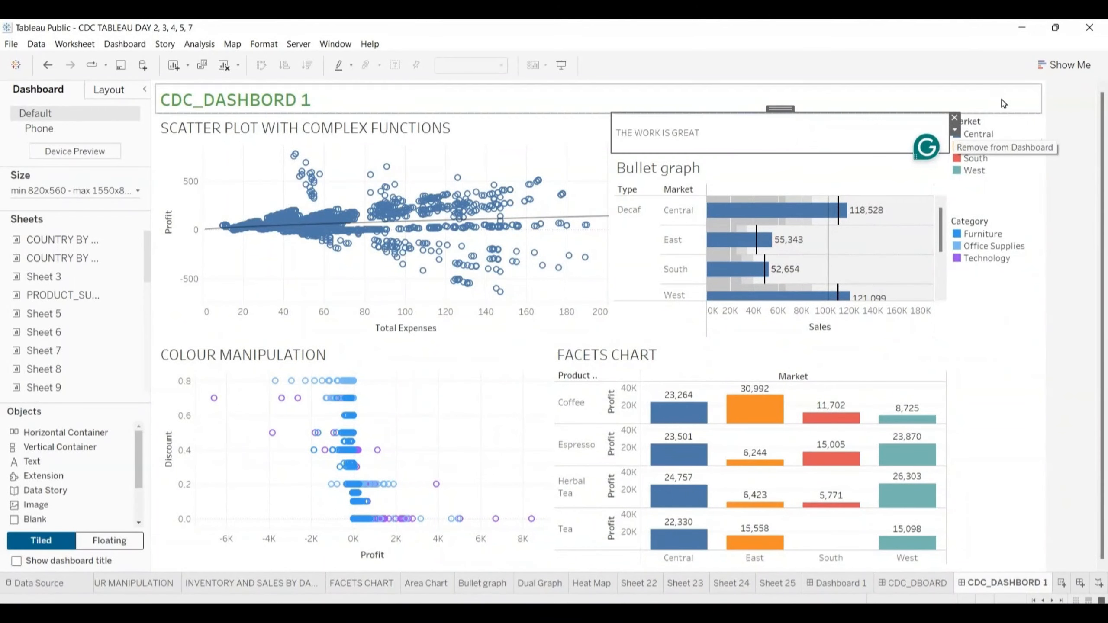
click(955, 131)
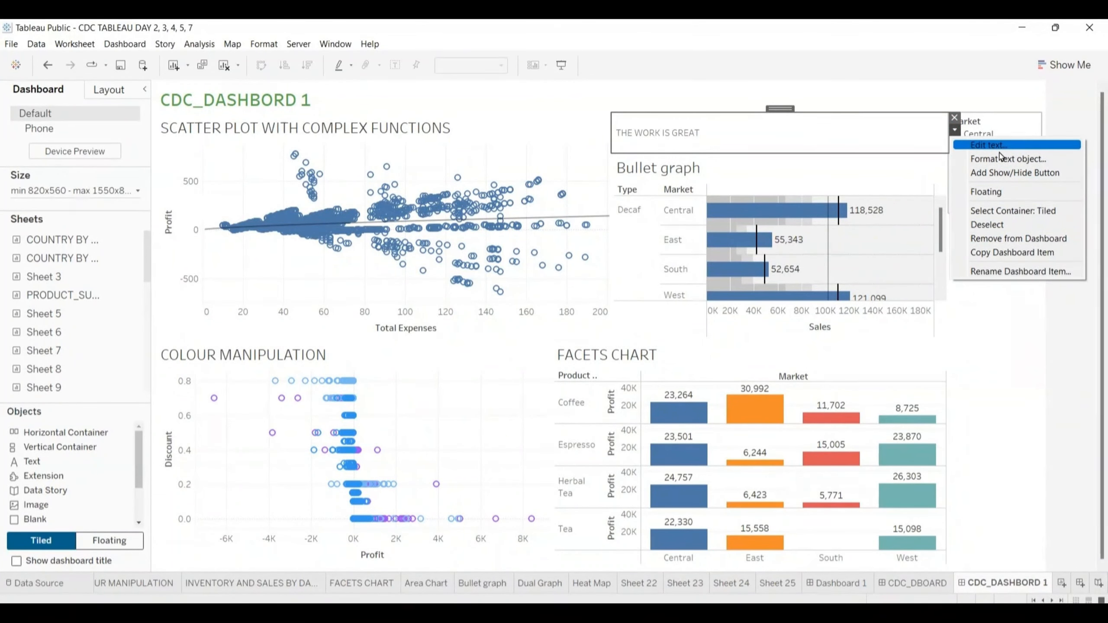
click(901, 172)
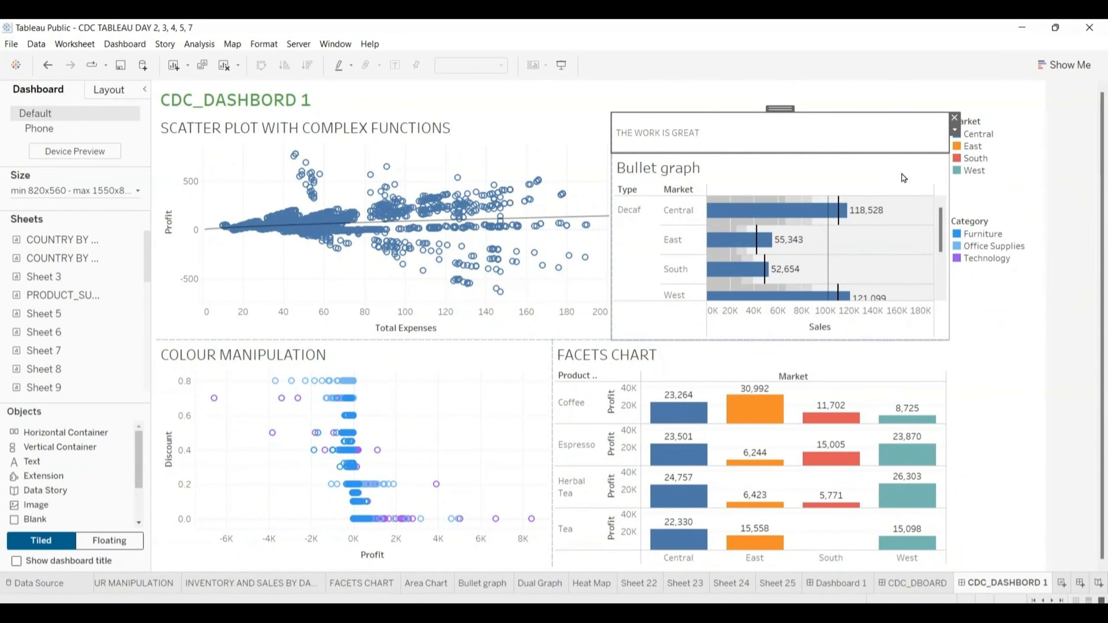
click(987, 314)
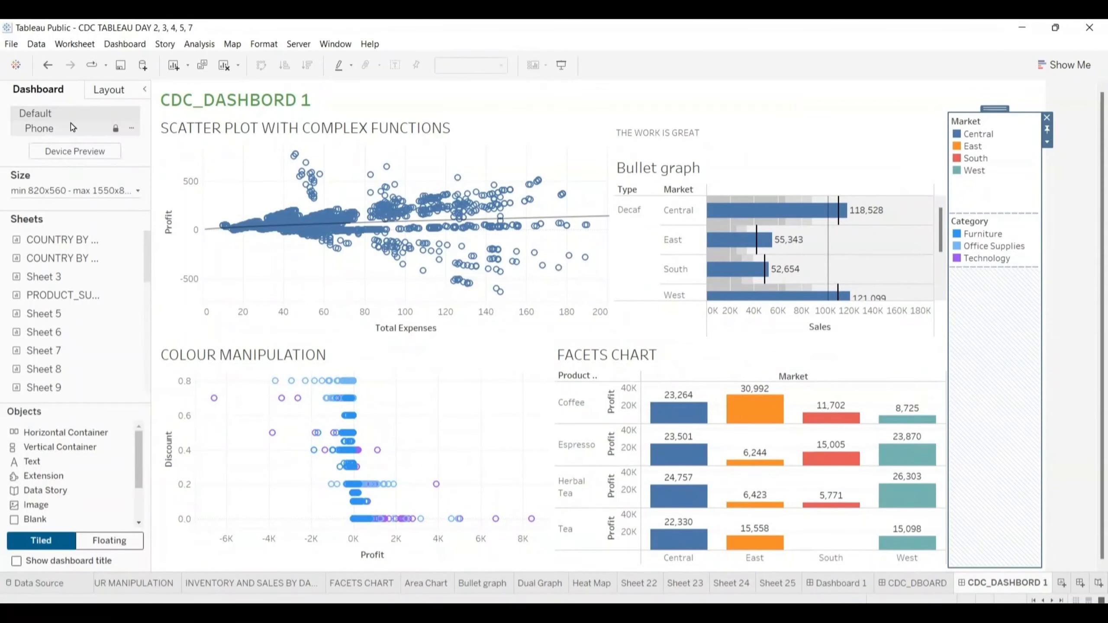
click(379, 505)
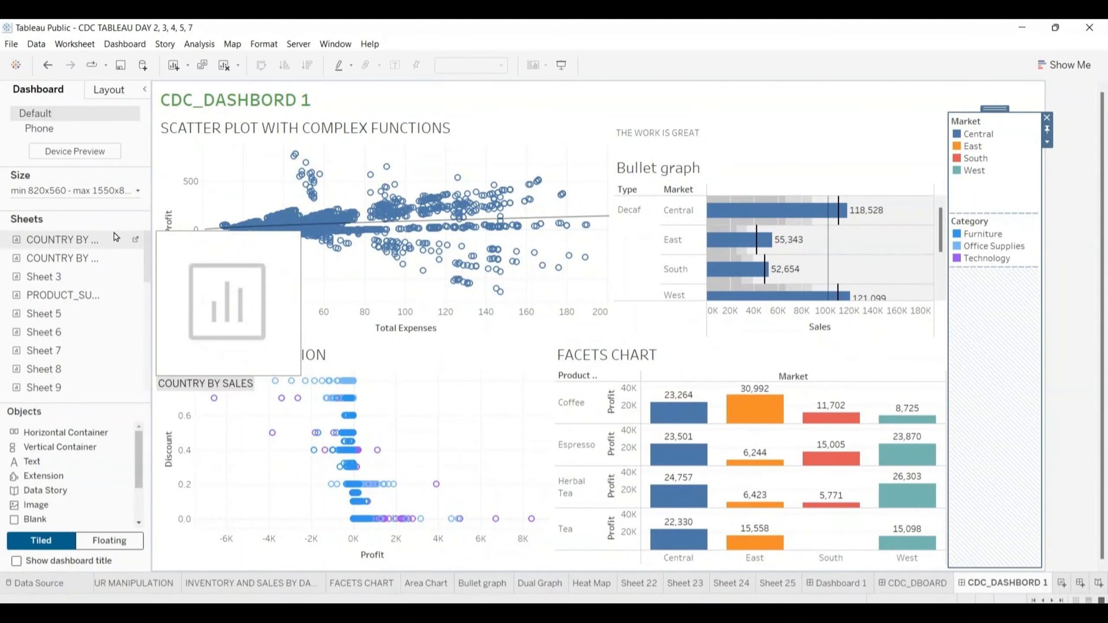
- Add a new blank story to the workbook
drag(115, 235, 987, 561)
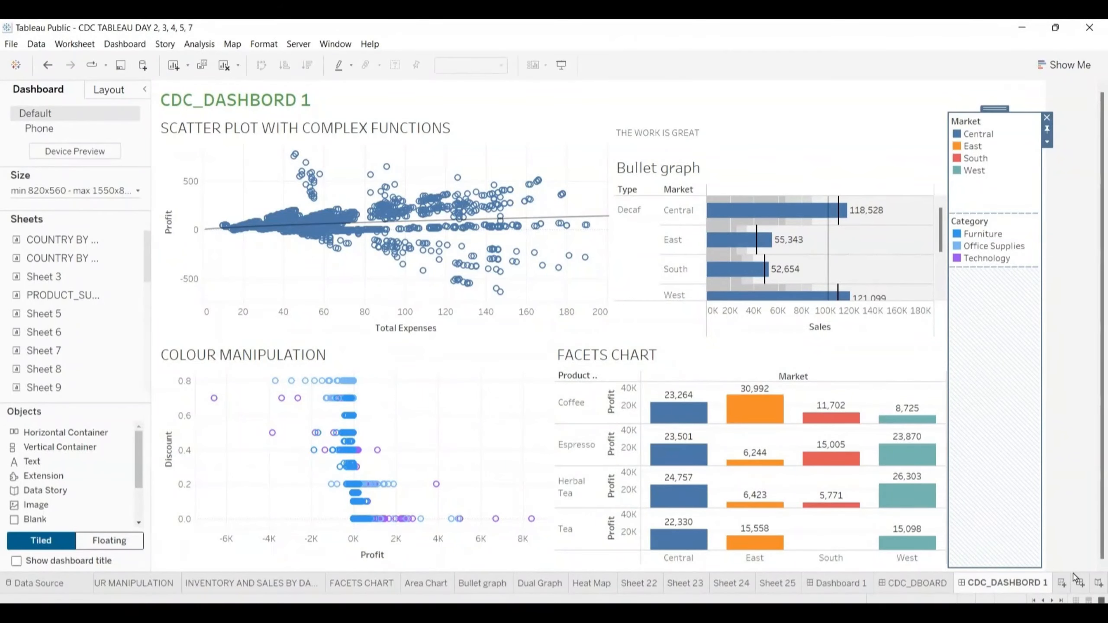
click(1099, 583)
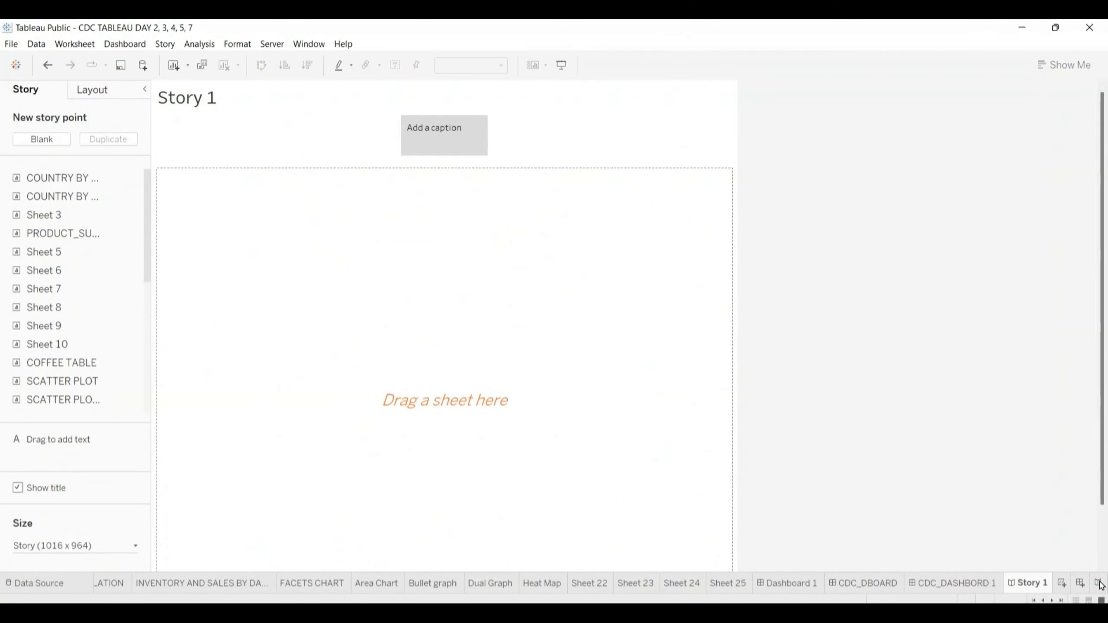
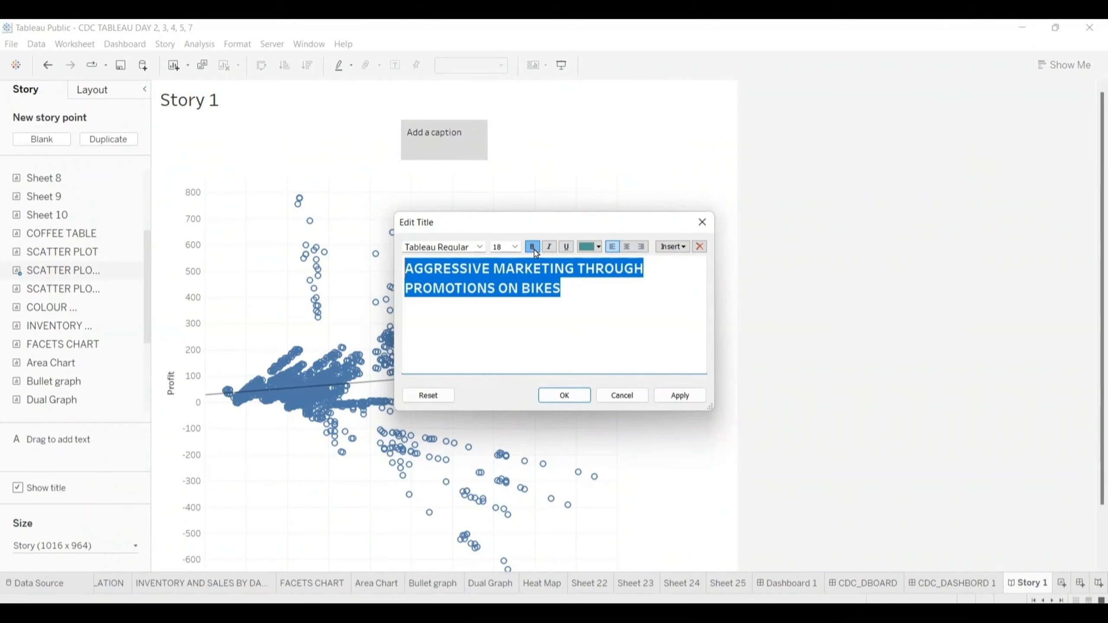
- Apply the bold teal title AGGRESSIVE MARKETING THROUGH PROMOTIONS ON BIKES to the story
click(564, 395)
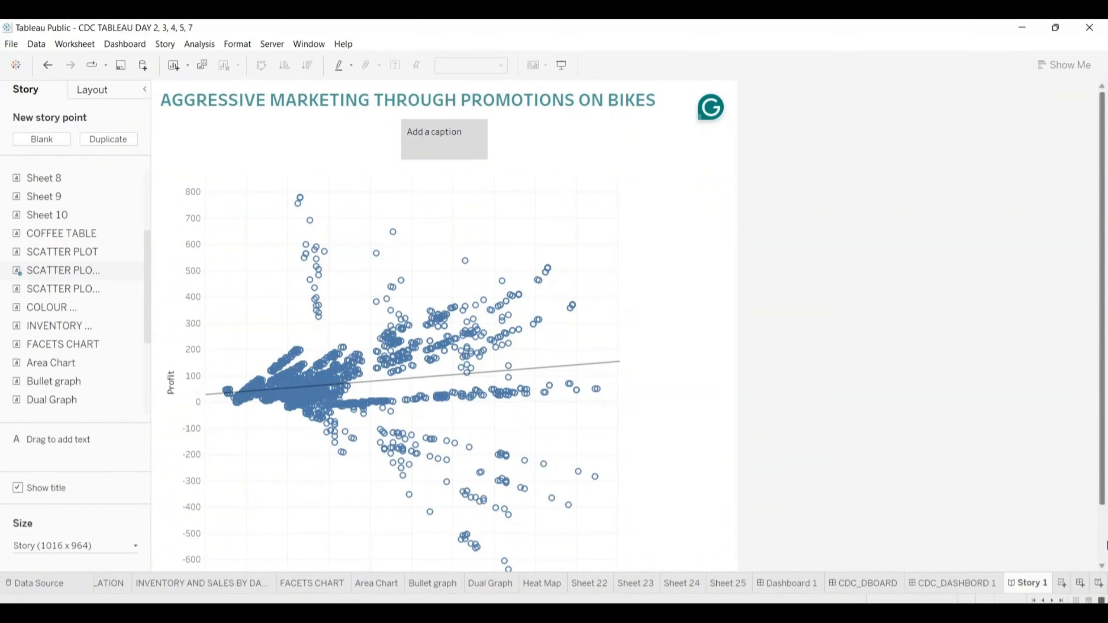
- Set the story's fixed width to 1316 px
drag(1105, 512, 1105, 566)
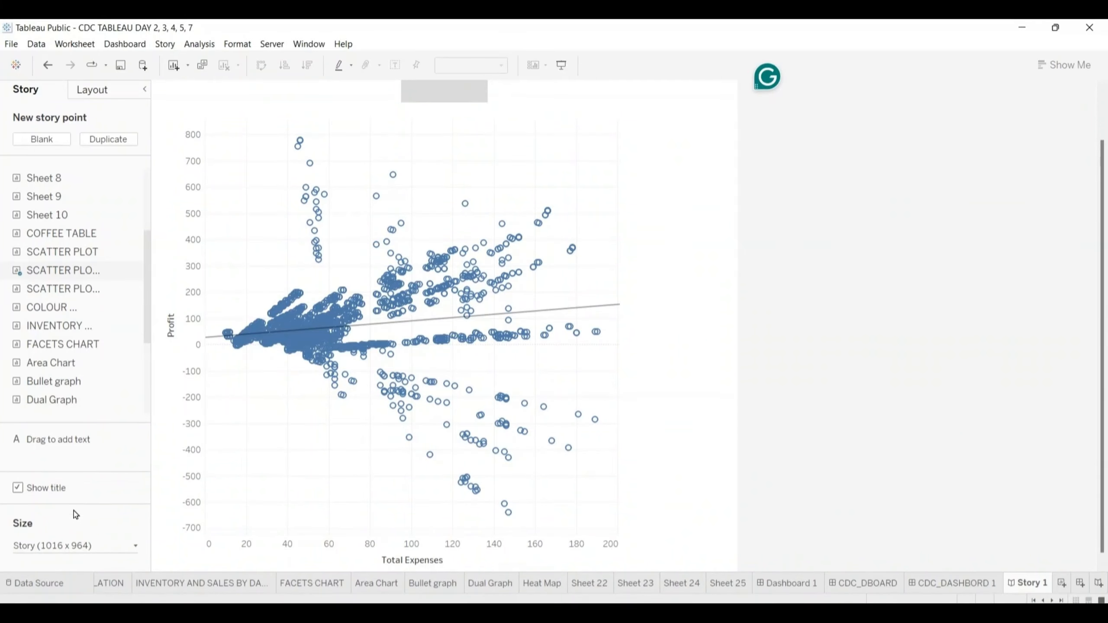
click(136, 546)
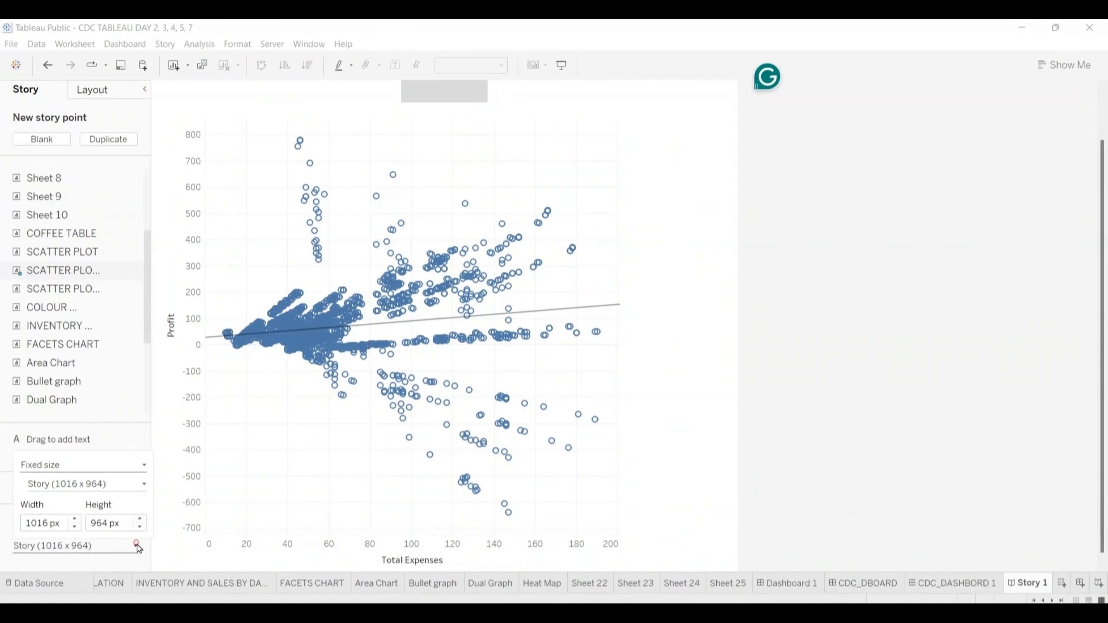
click(74, 519)
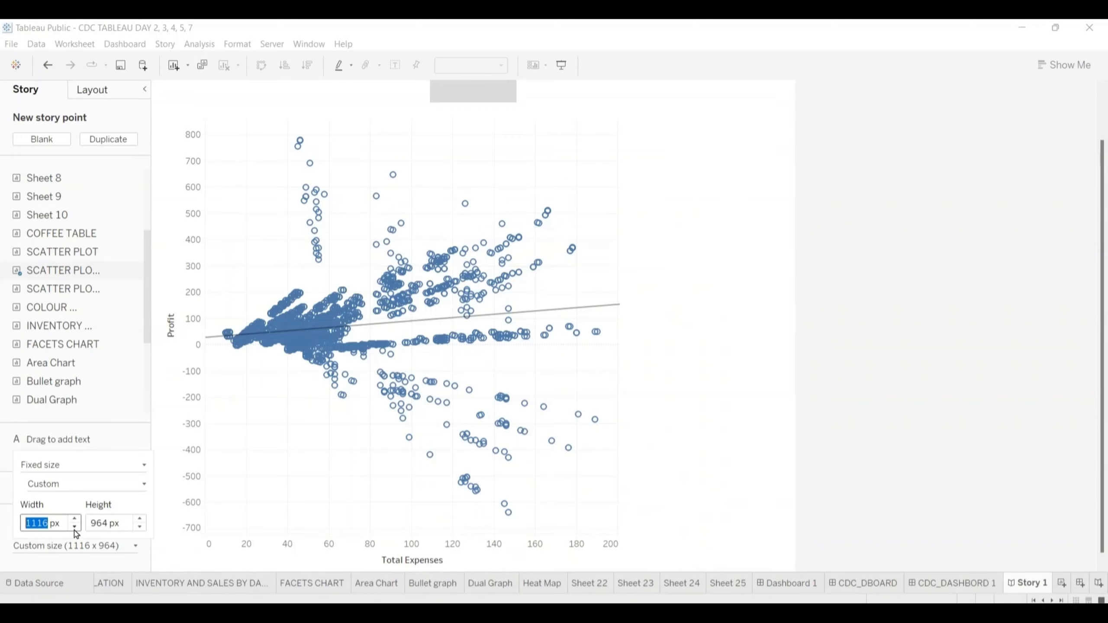
click(74, 526)
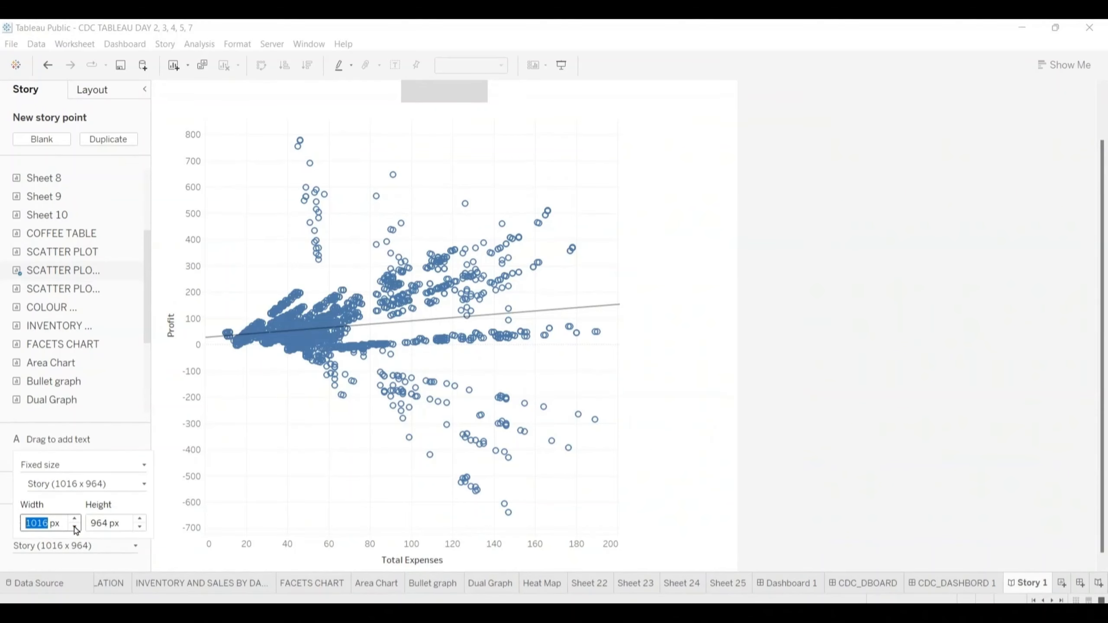
click(74, 527)
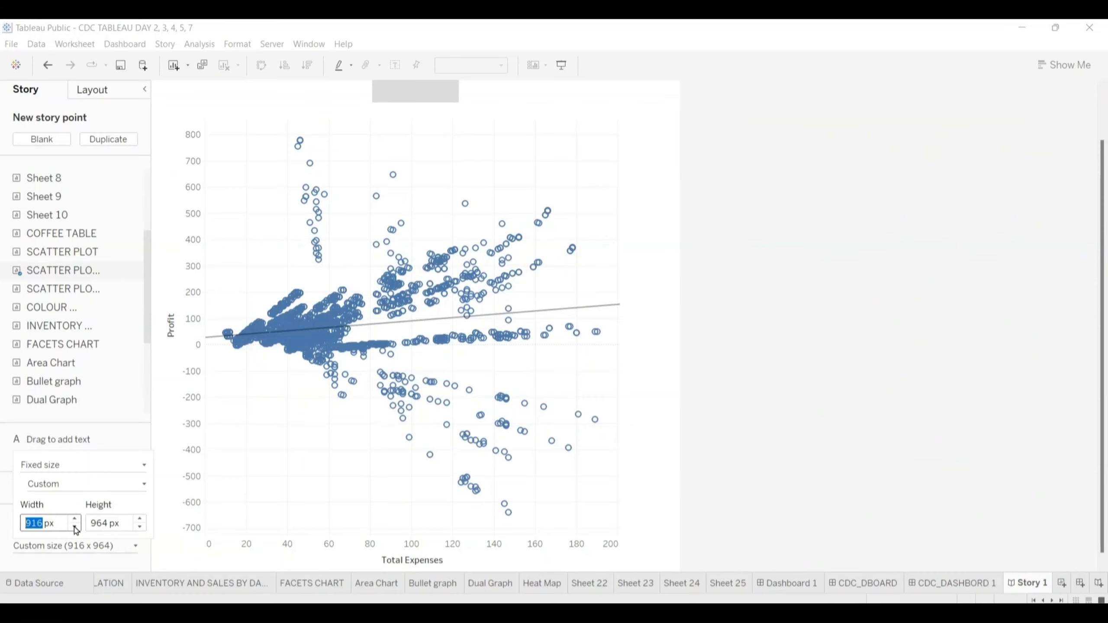
click(75, 519)
click(75, 520)
click(75, 519)
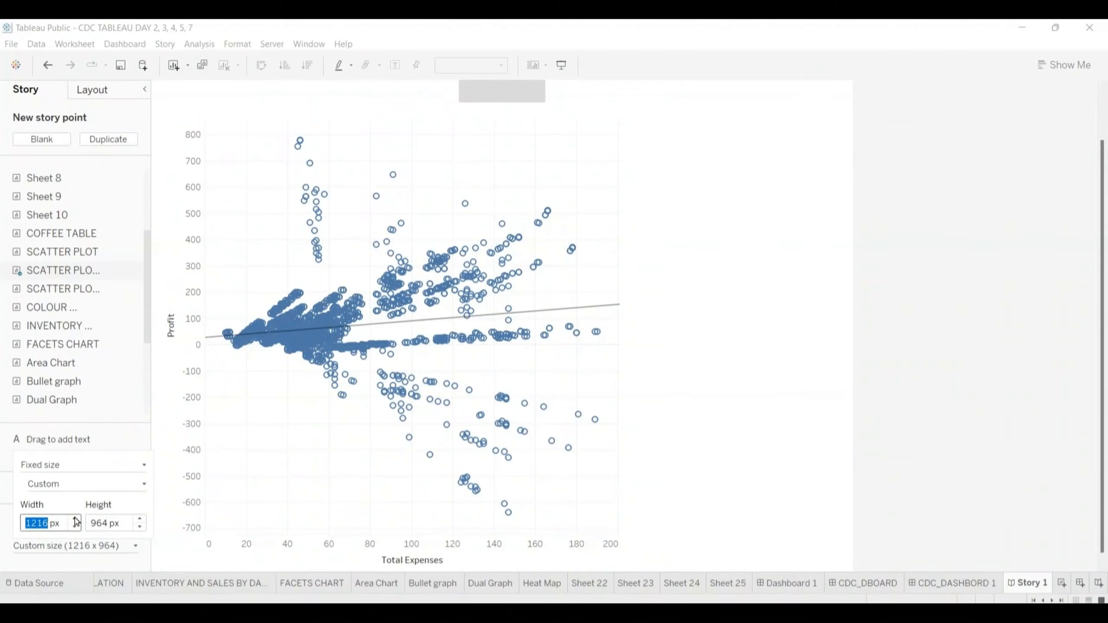
click(75, 519)
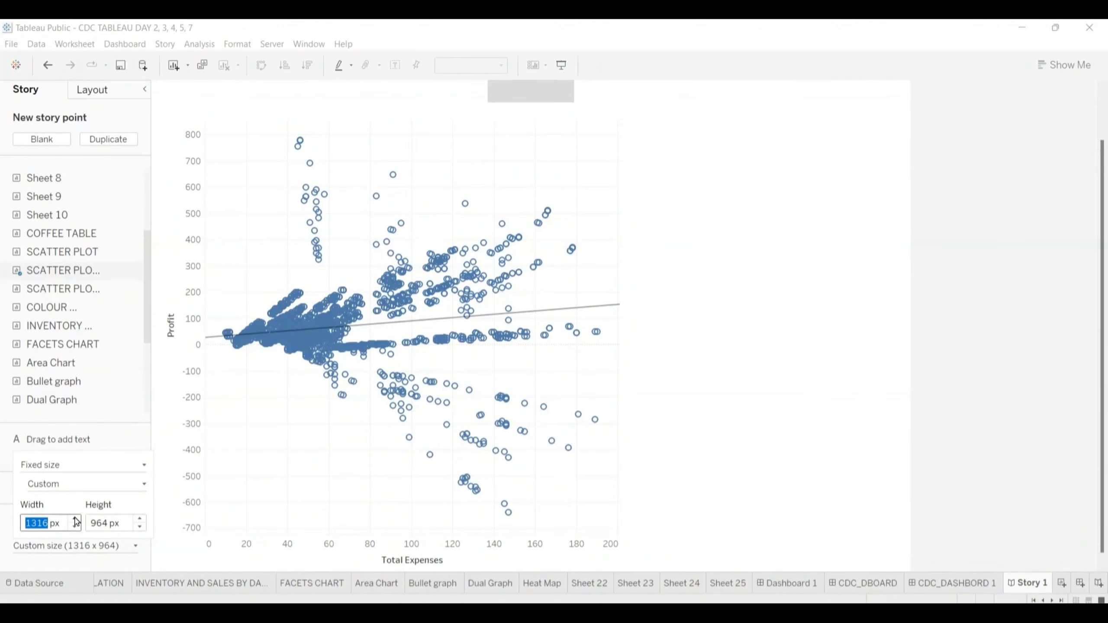
- Set the story's fixed height to 764 px so the whole scatter plot fits in view
click(140, 519)
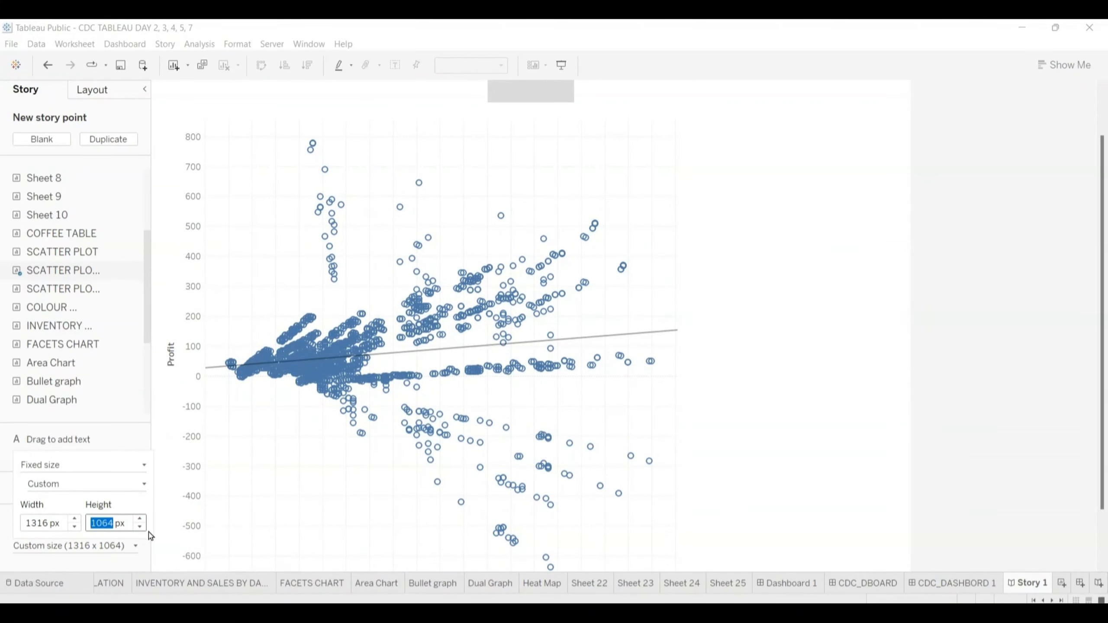
click(140, 527)
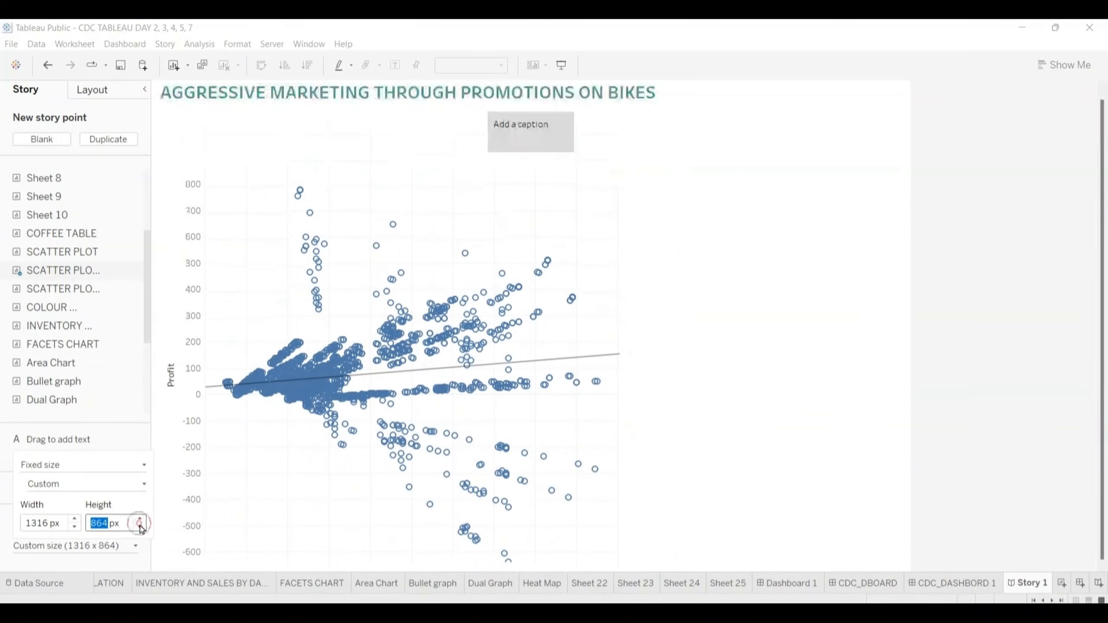
click(141, 527)
click(141, 527)
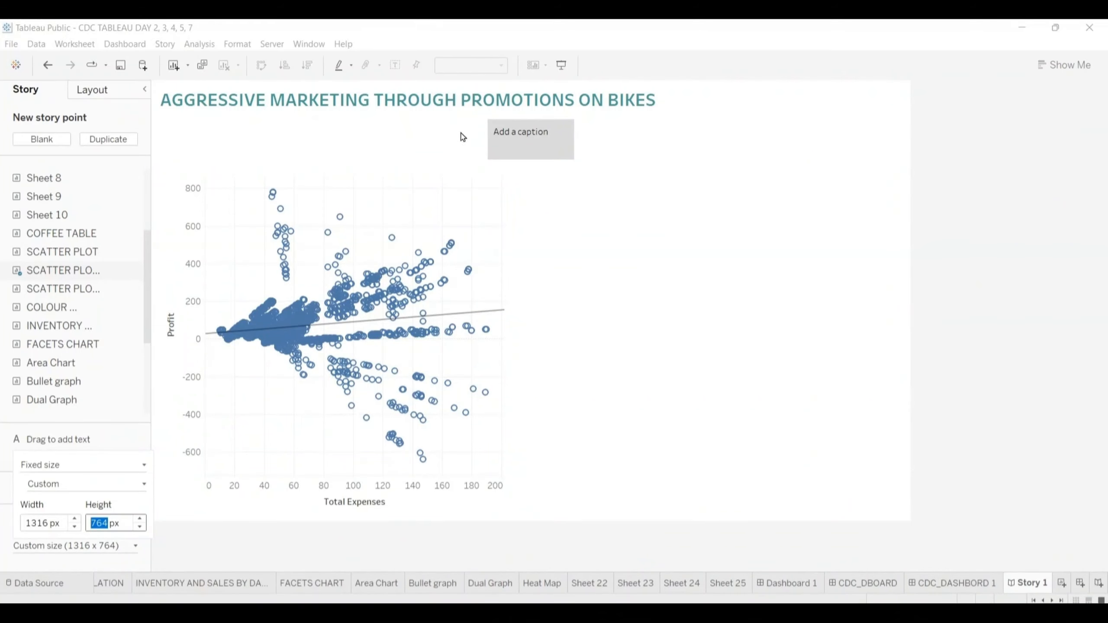
- Add a second blank story to the workbook and return to Story 1
mouse_move(526, 135)
click(1099, 583)
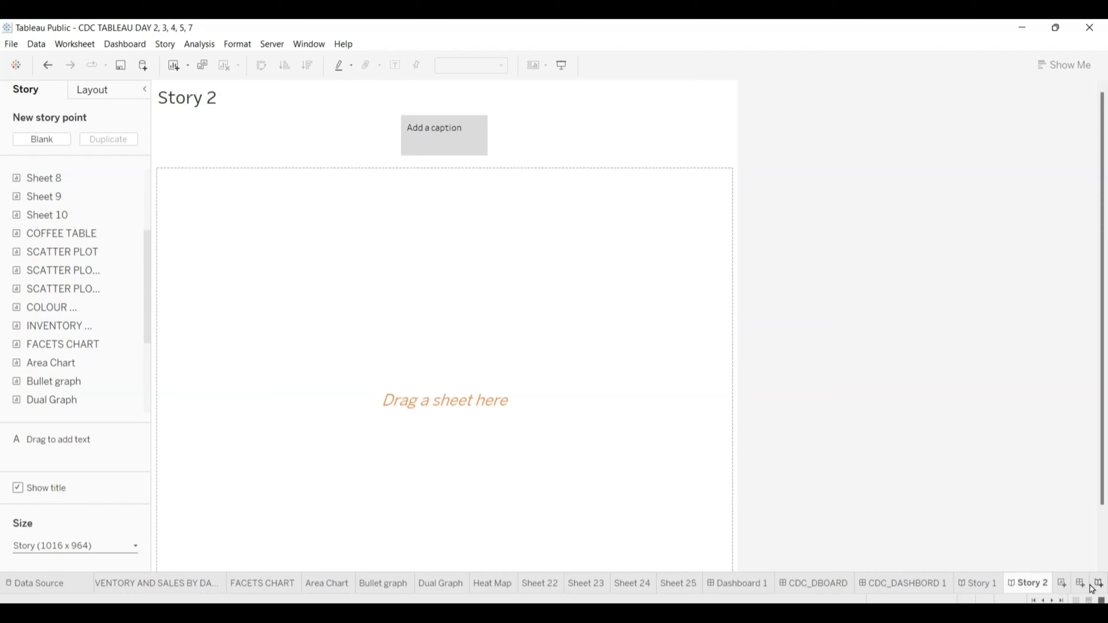
click(979, 584)
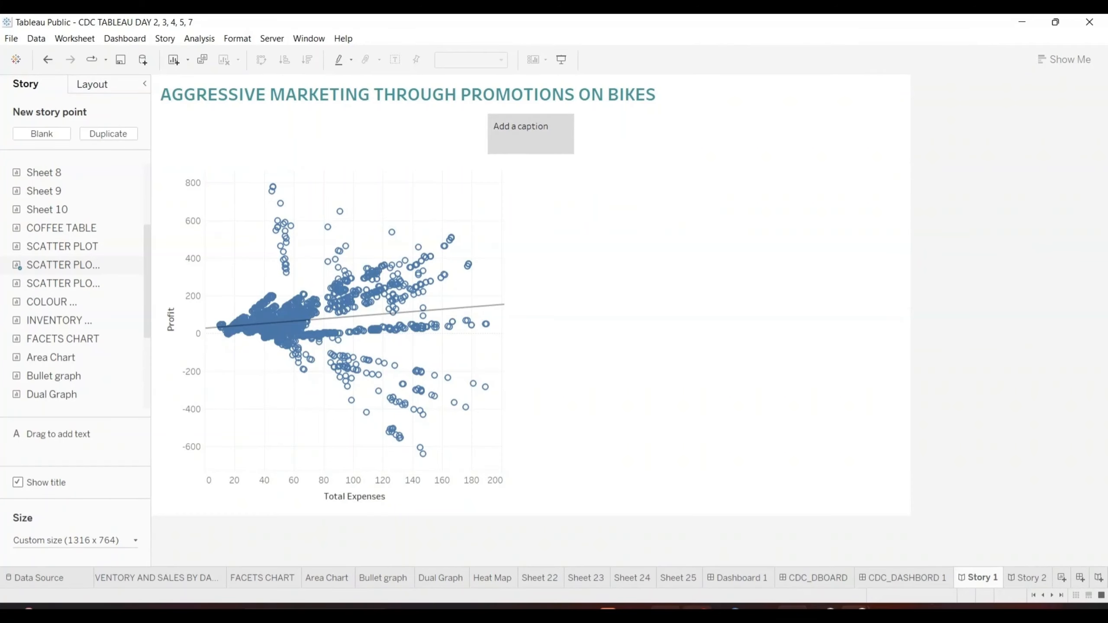
- Switch to the Google Meet call, admit the waiting participant, and return to the Tableau workbook
mouse_move(854, 609)
click(790, 567)
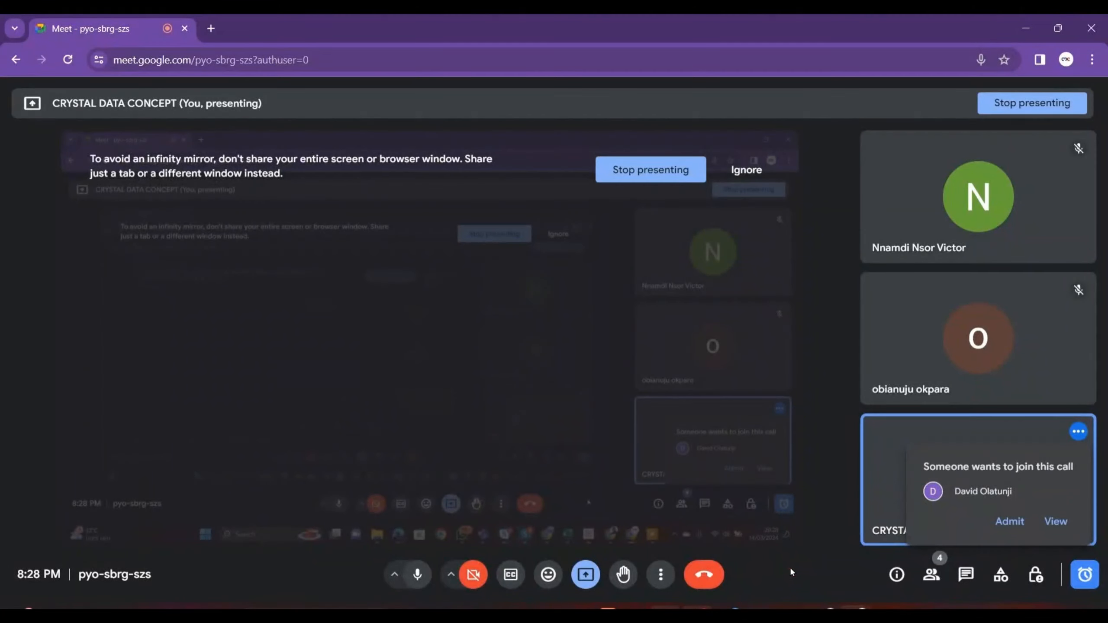
click(1010, 522)
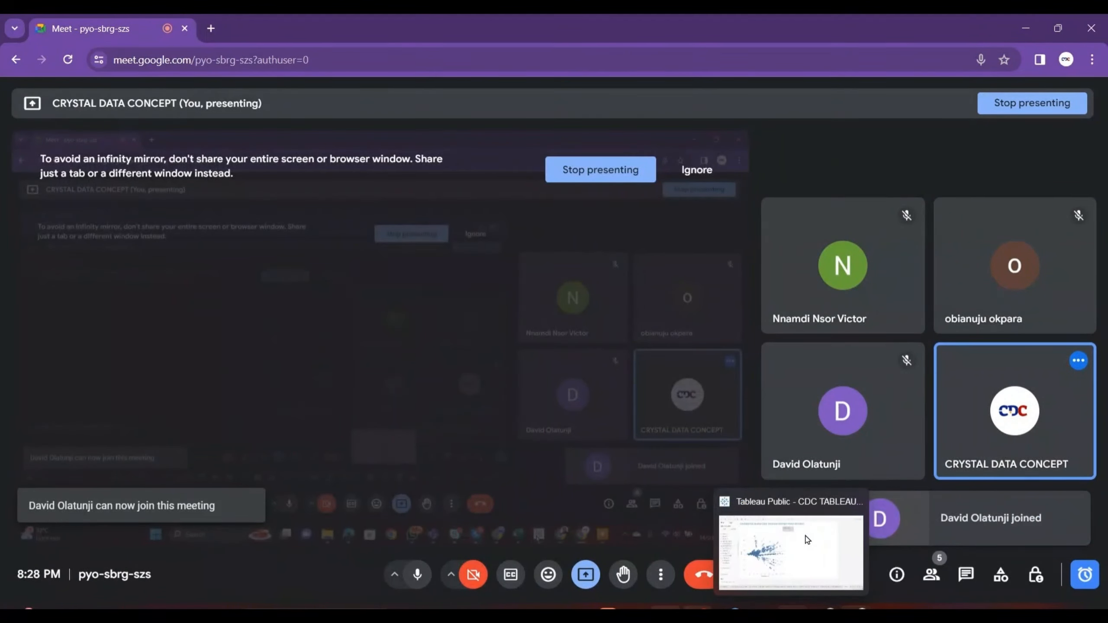
click(808, 526)
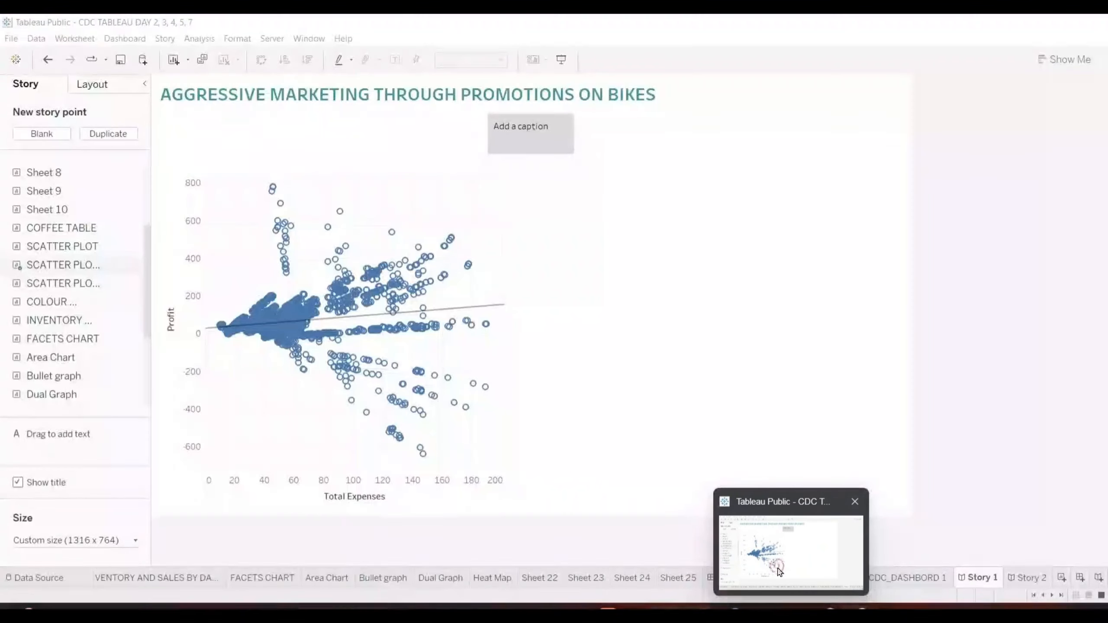
click(778, 571)
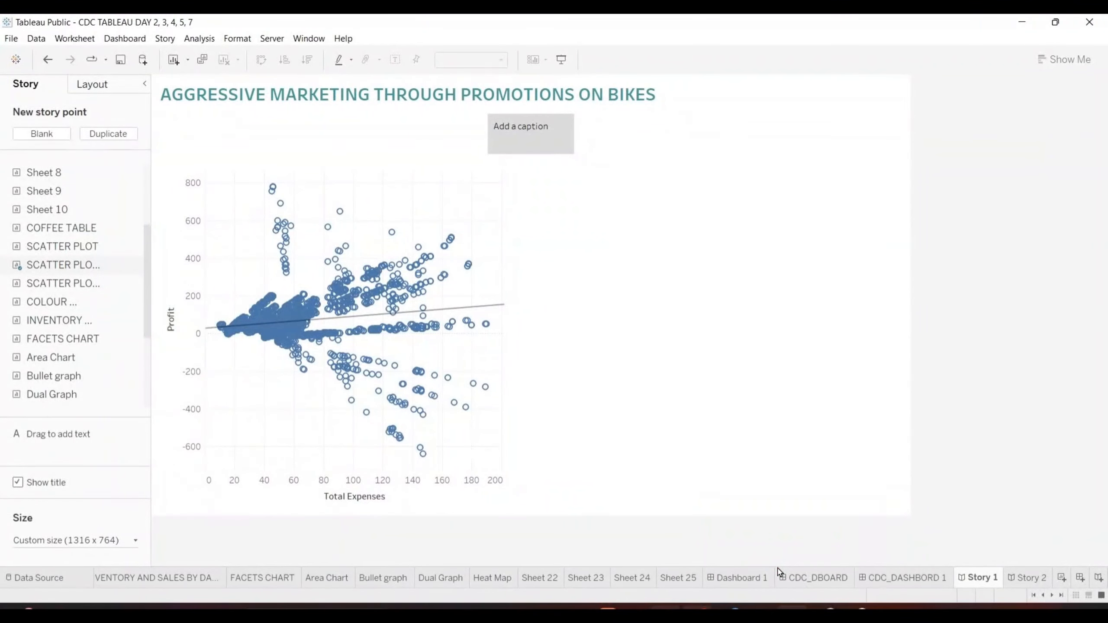
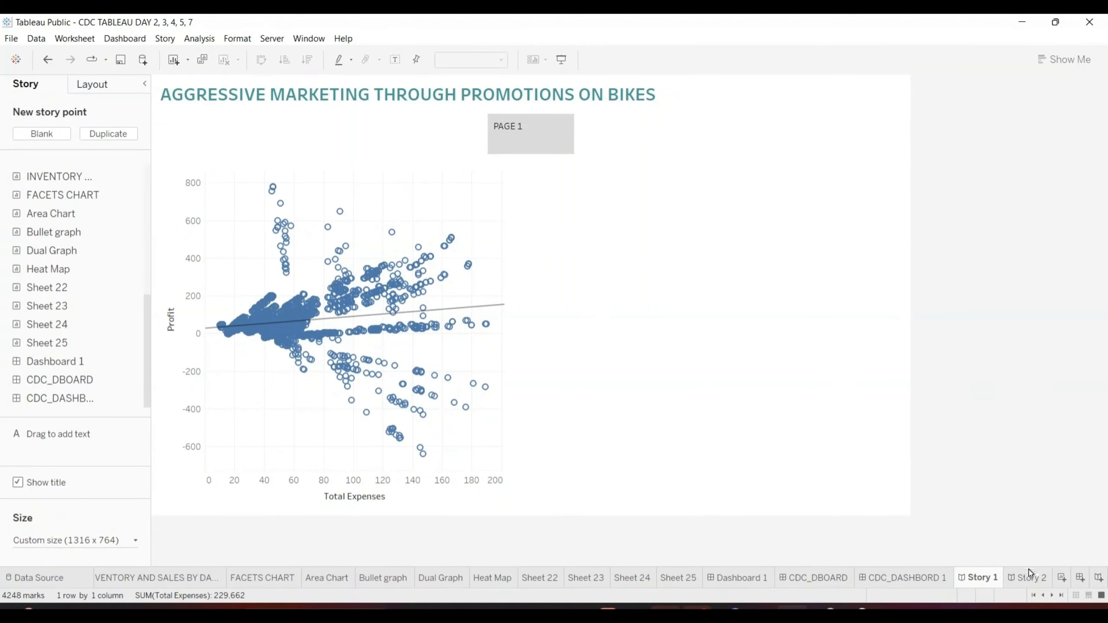
- Review Story 2 with its dashboard story point, and open the FACETS CHART worksheet
click(1027, 577)
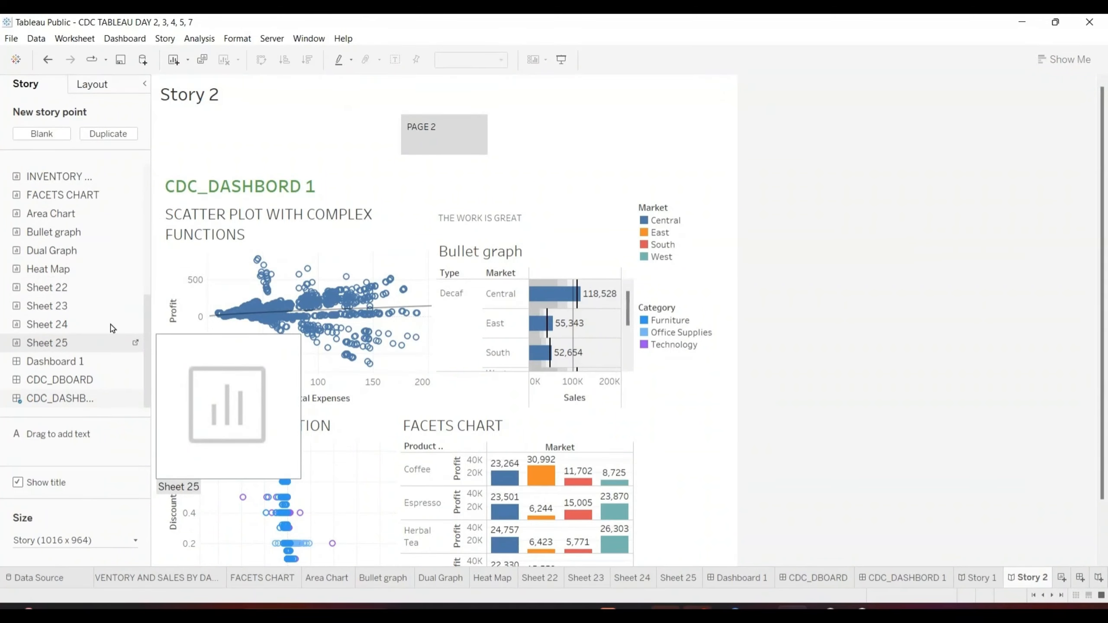
mouse_move(344, 327)
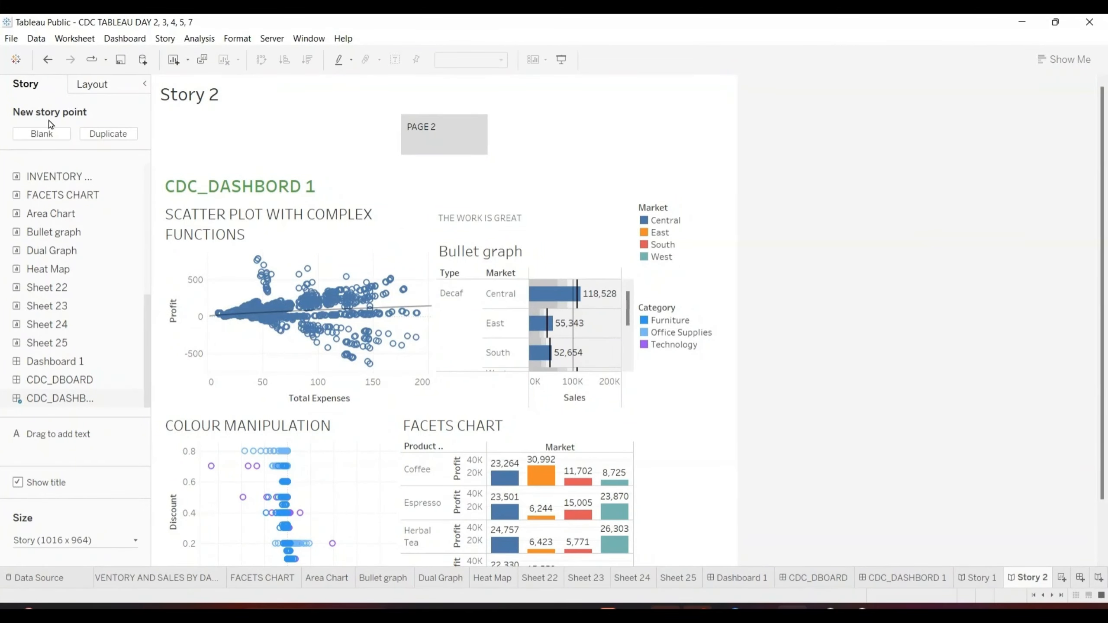
click(274, 576)
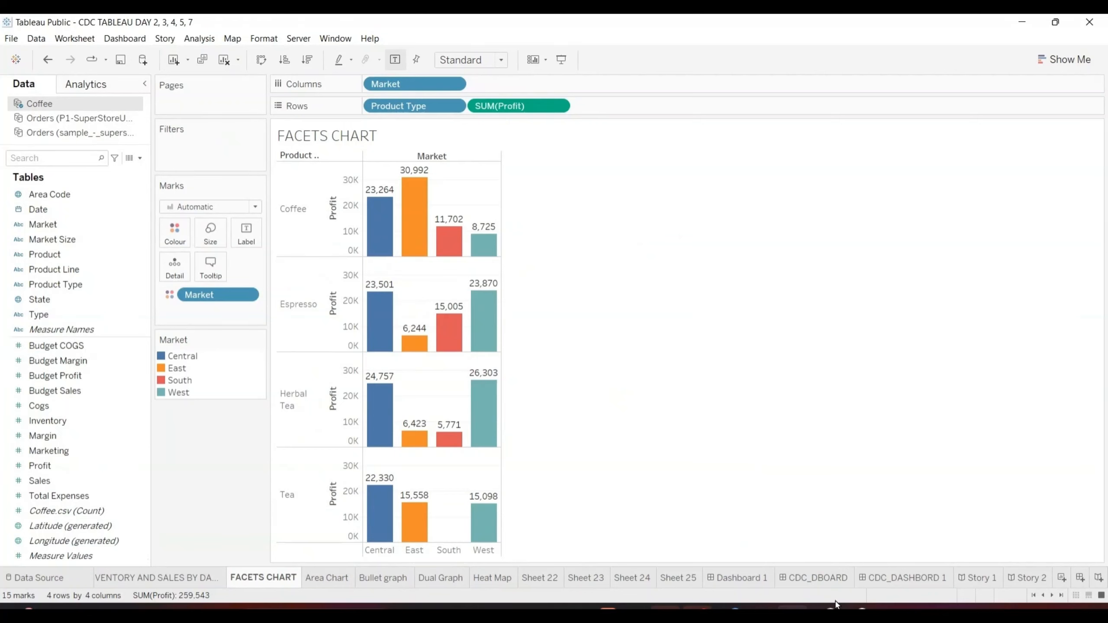
- Launch Tableau 2018.1 and open the recent workbook AGORA FILE
key(super+s)
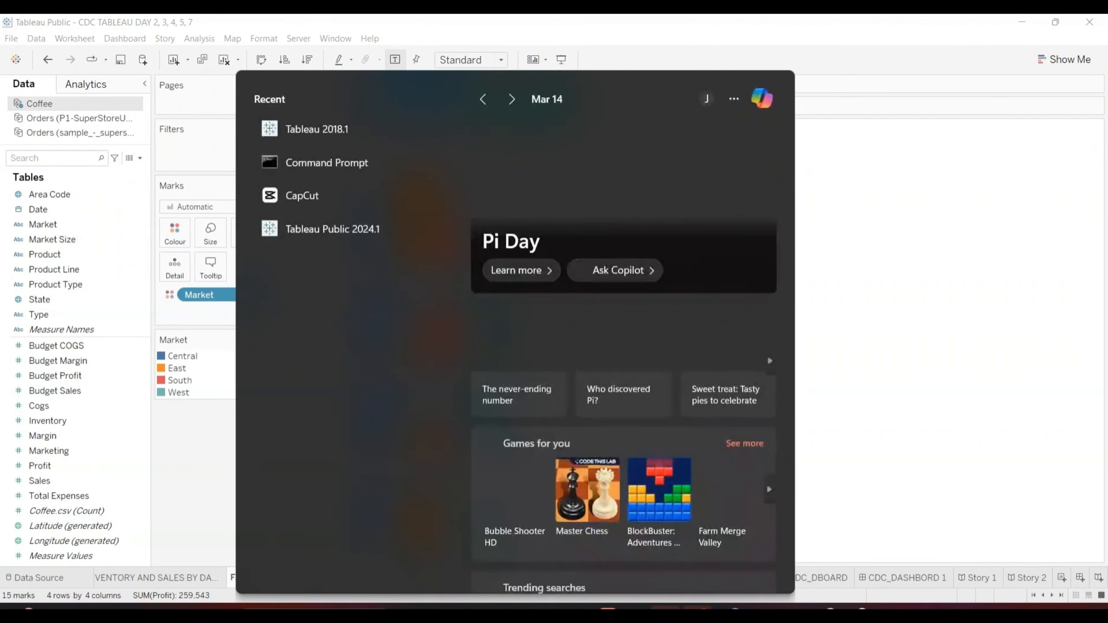
click(332, 128)
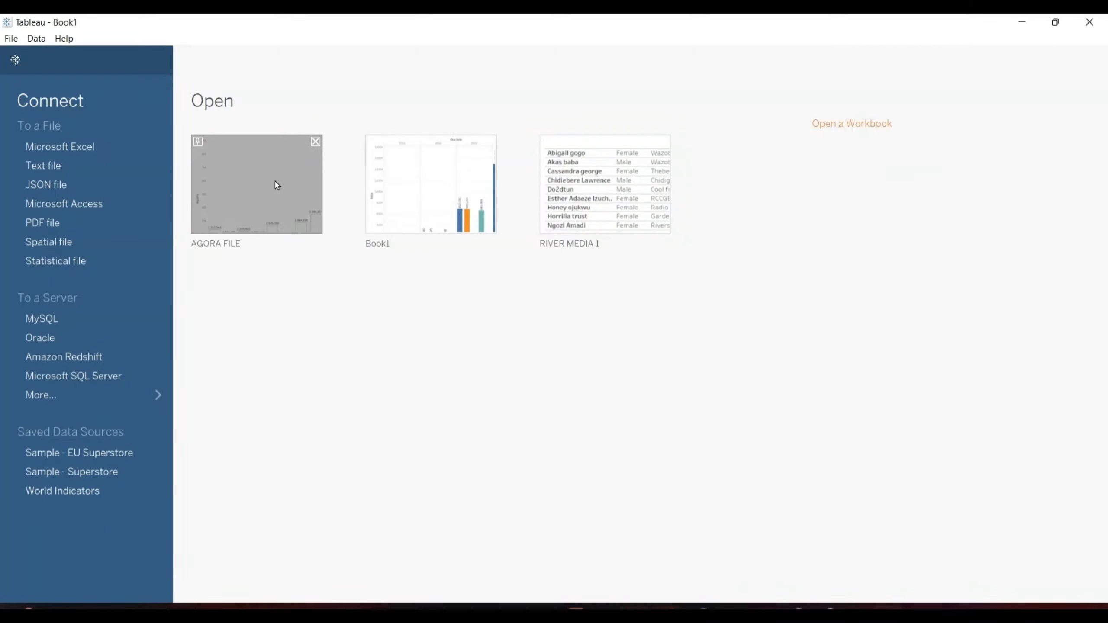
click(275, 180)
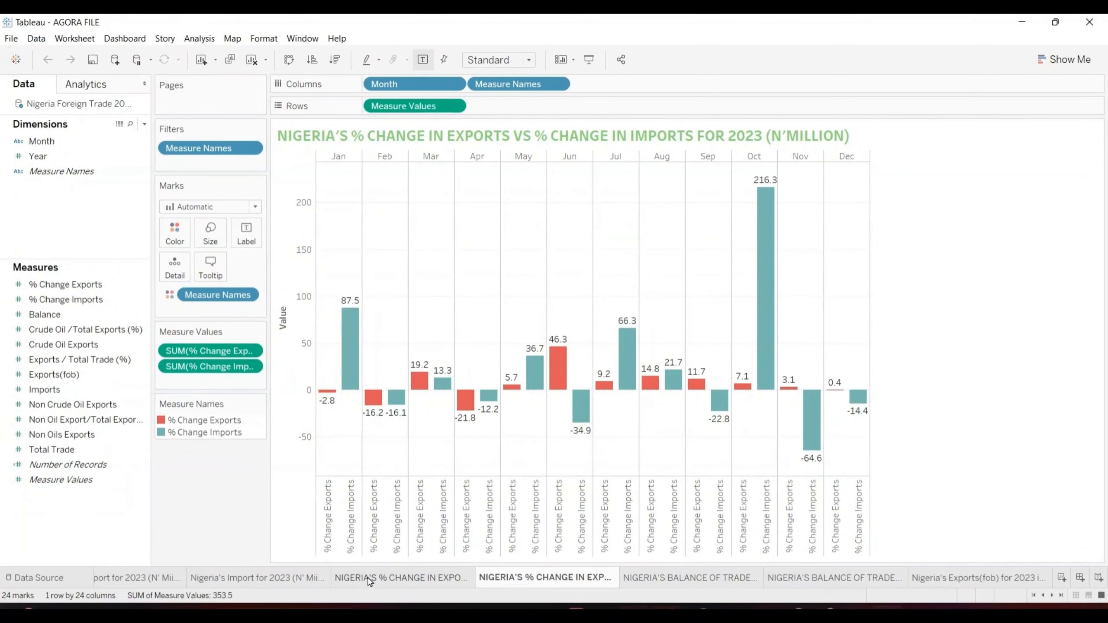
- Look through AGORA FILE's worksheets on Nigeria's 2023 imports, exports, percentage changes, crude oil exports and balance of trade
mouse_move(369, 581)
click(384, 577)
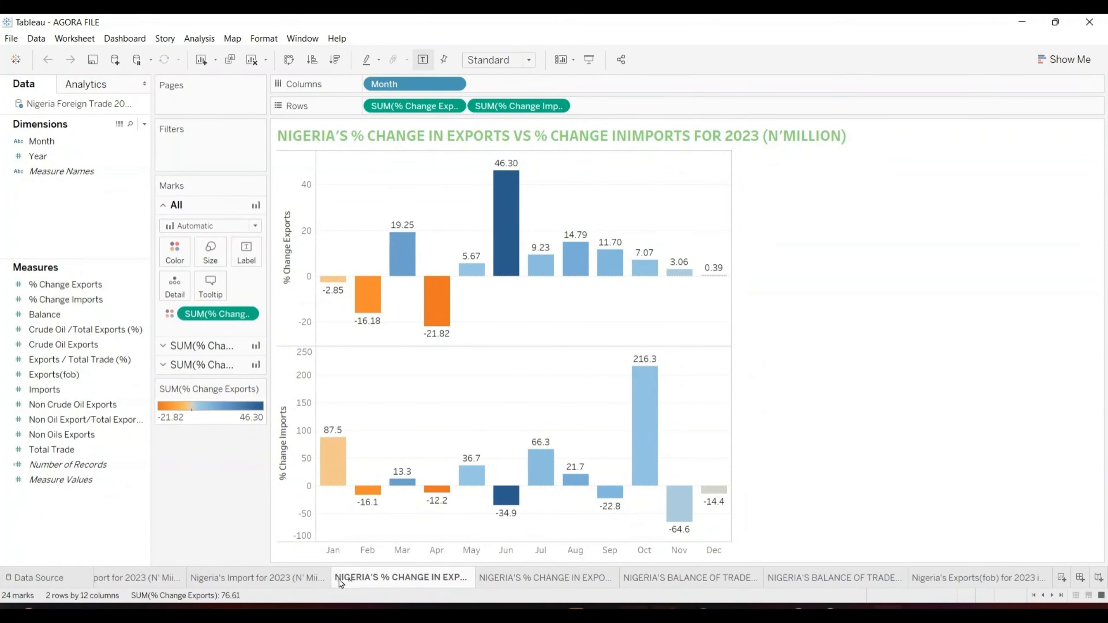
click(291, 577)
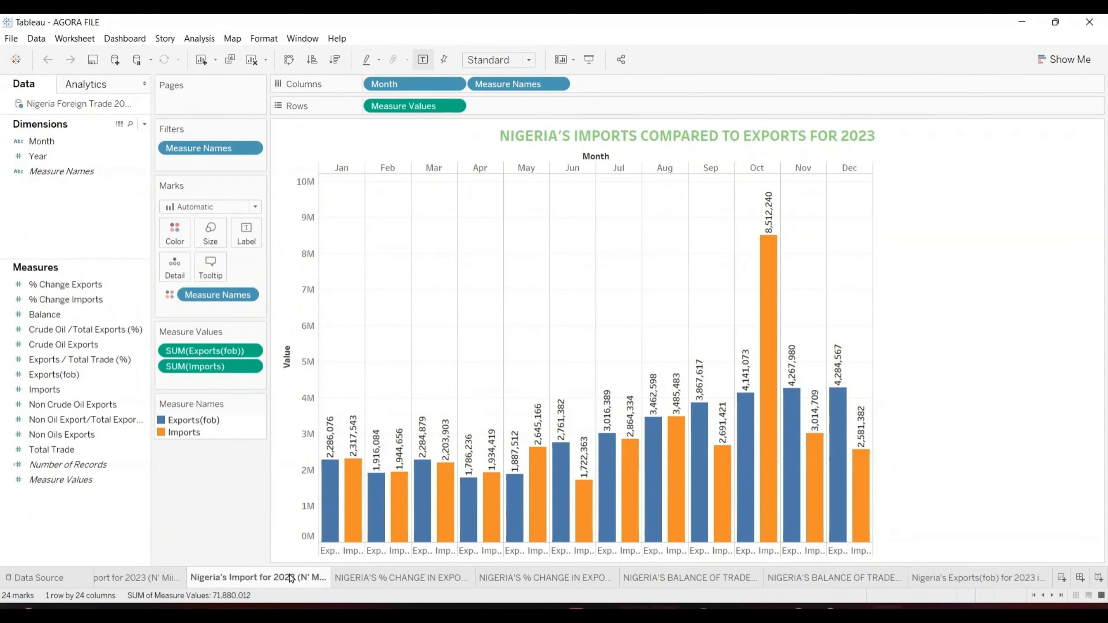
click(153, 580)
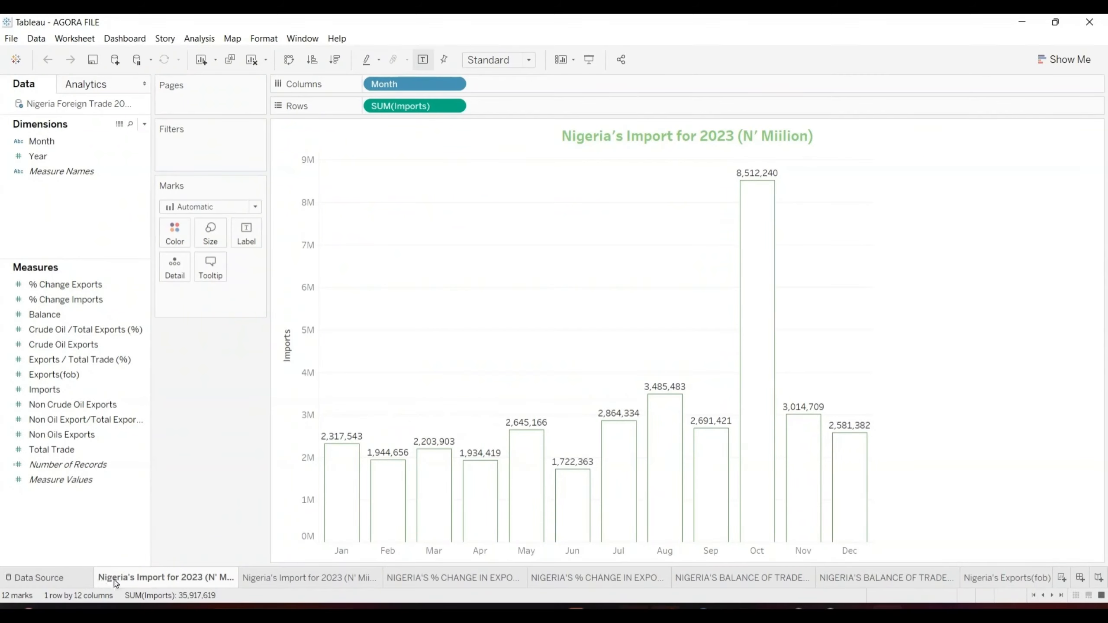
click(274, 580)
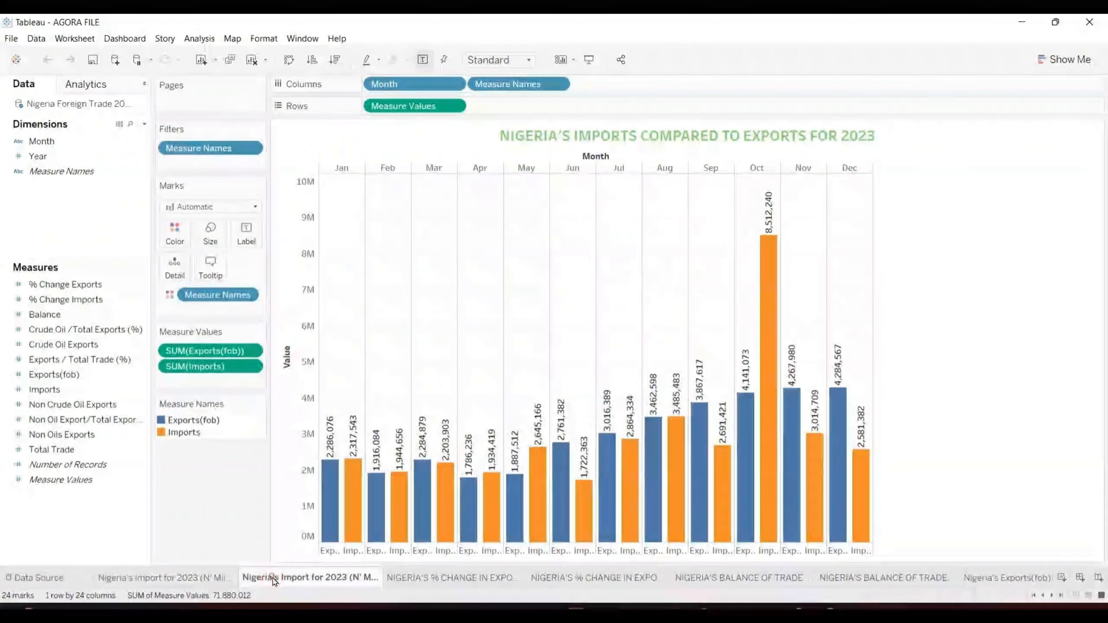
click(431, 576)
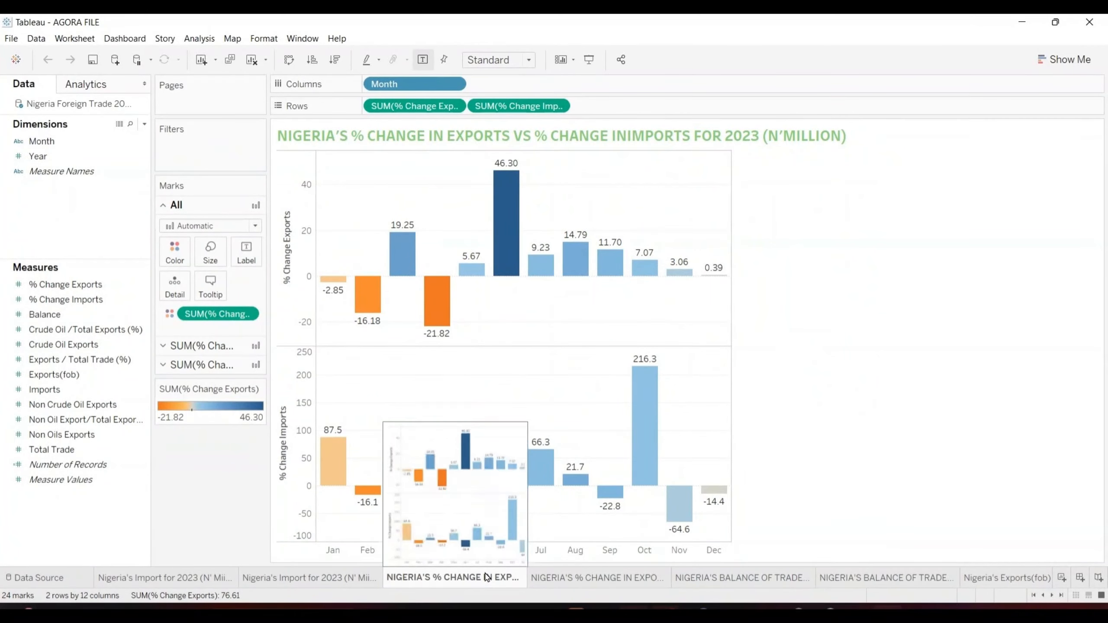
click(565, 578)
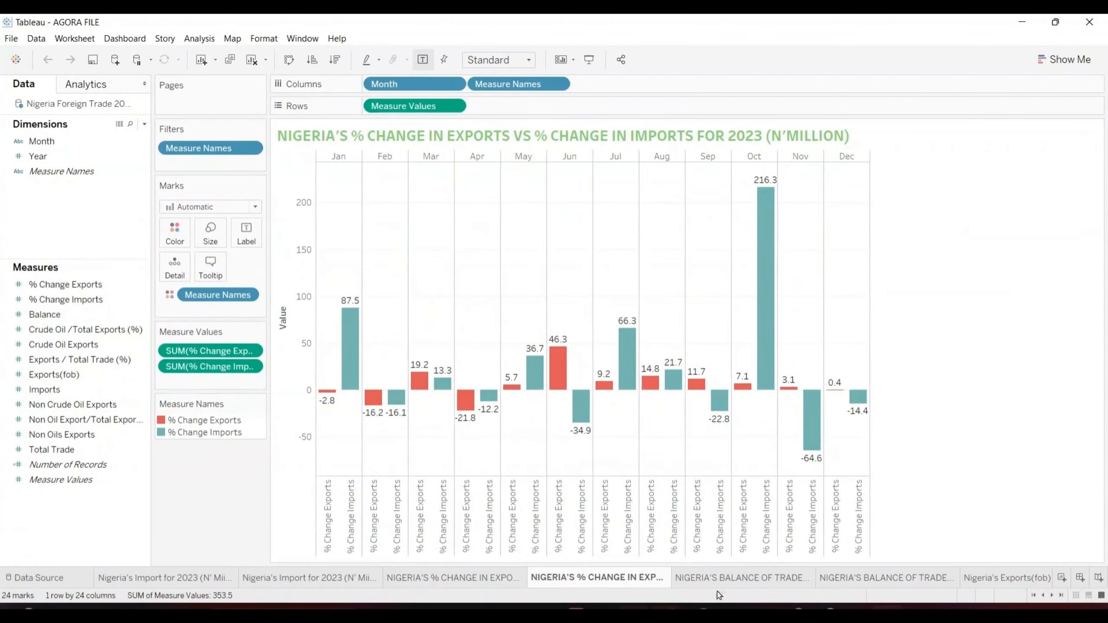
click(731, 582)
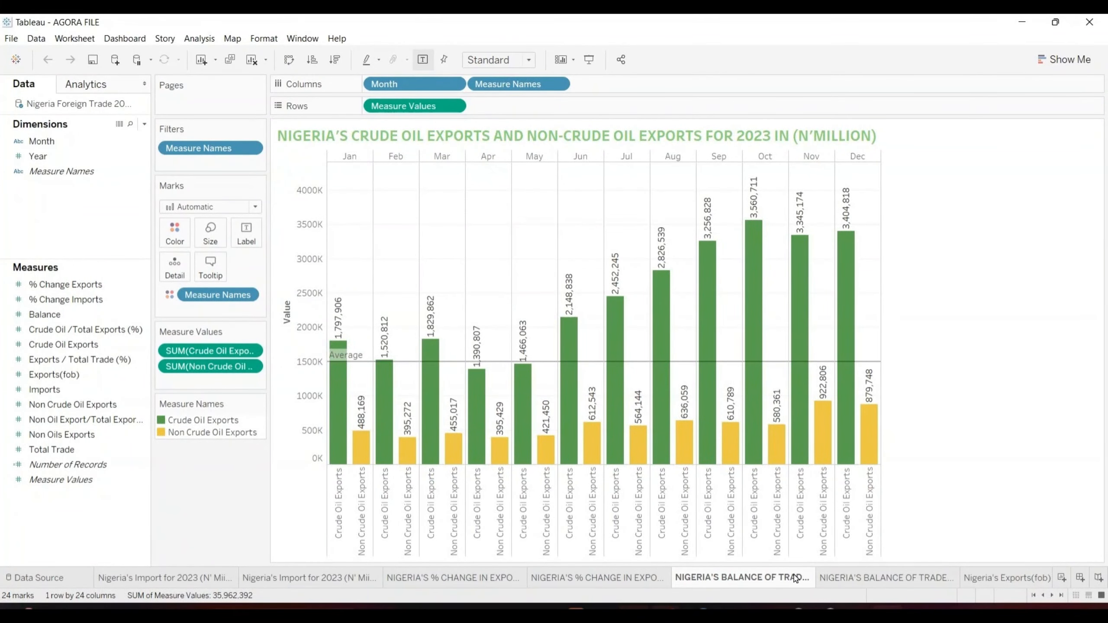
click(853, 577)
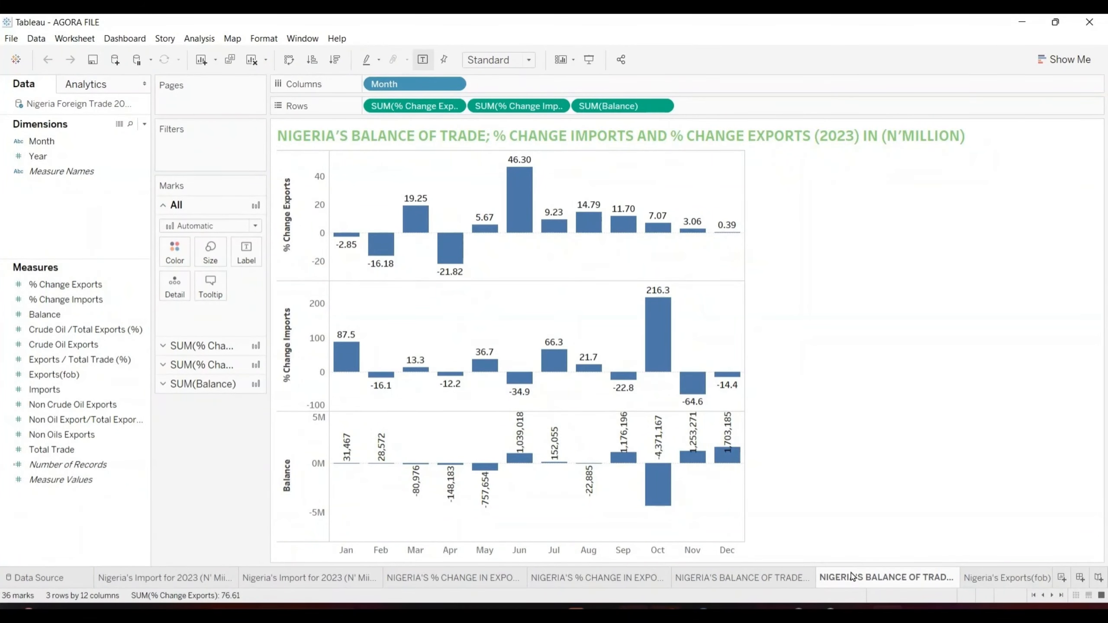
click(984, 577)
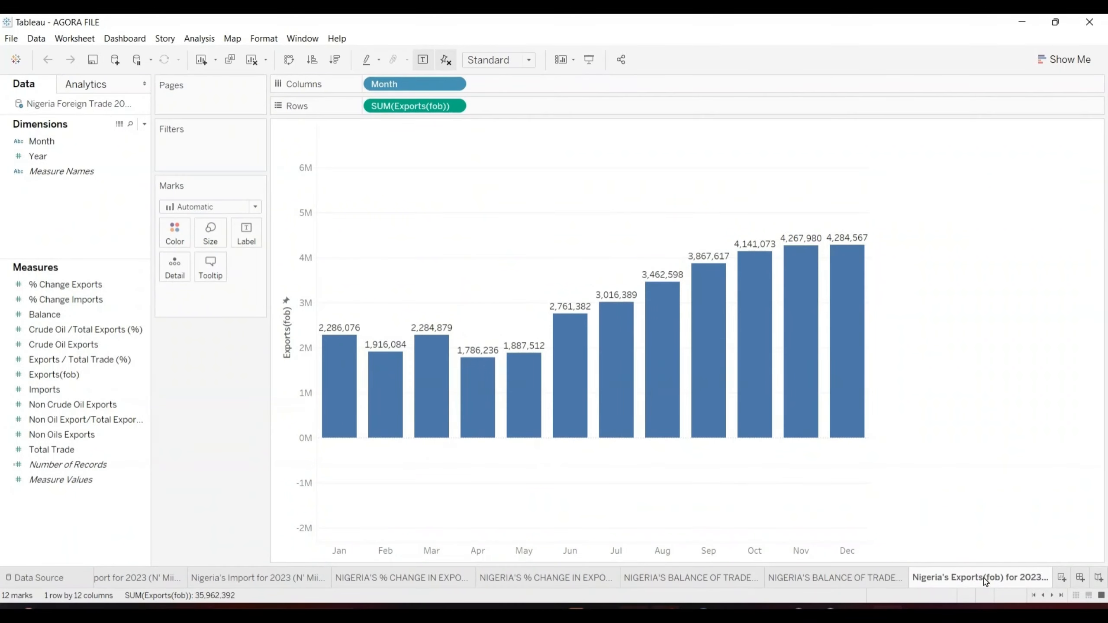
click(879, 579)
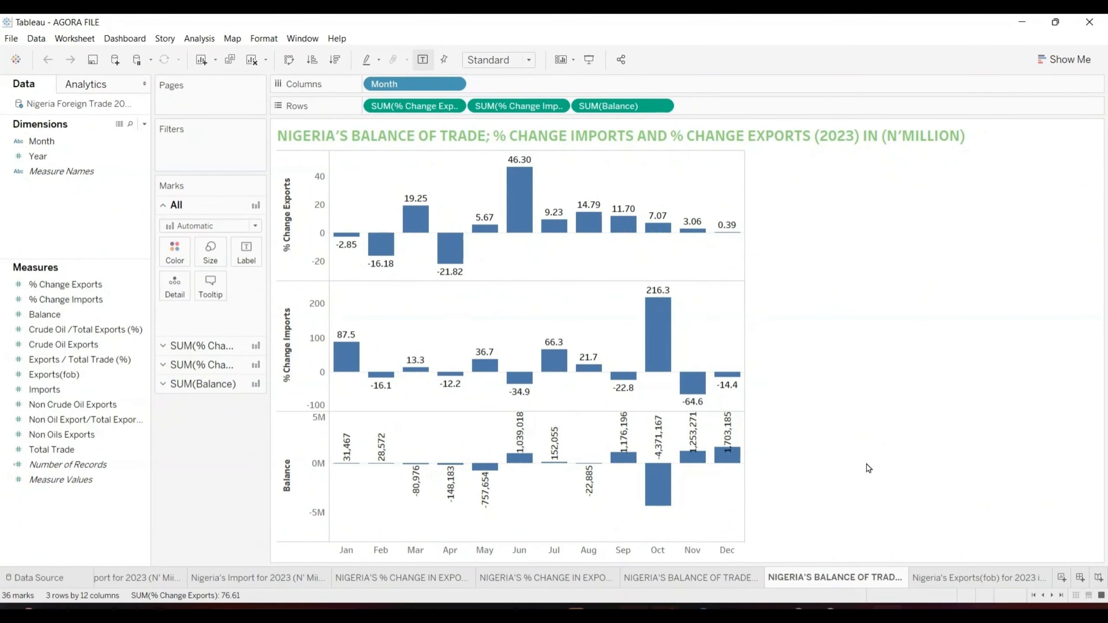
- Switch to the CDC_REFERENCING_PAIRVIEW_Classwork_1 PDF in Microsoft Edge
key(alt+Tab)
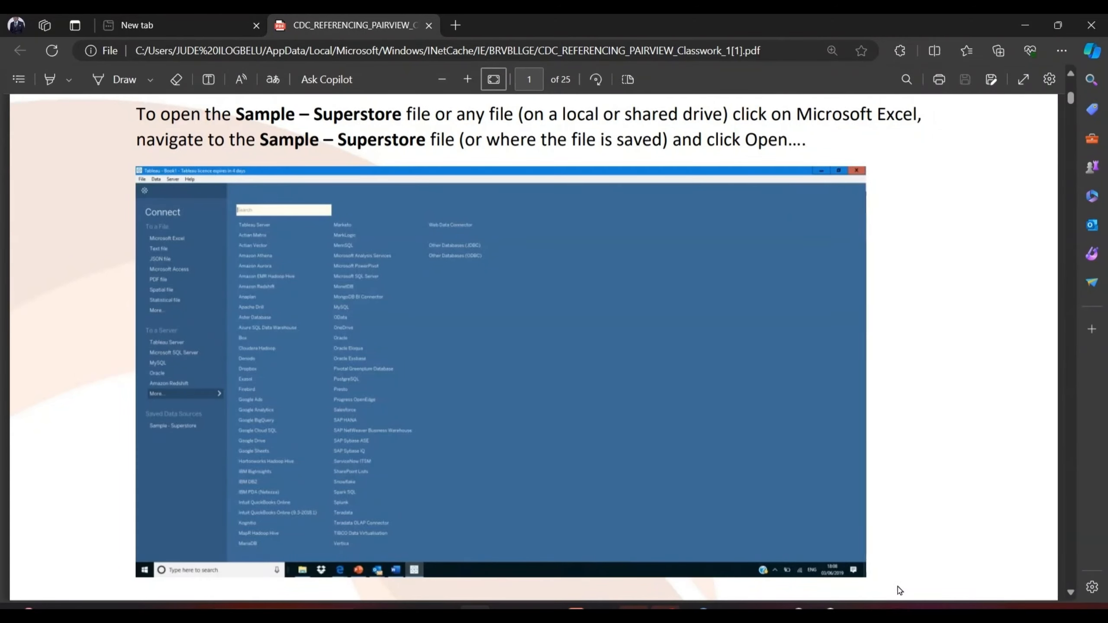